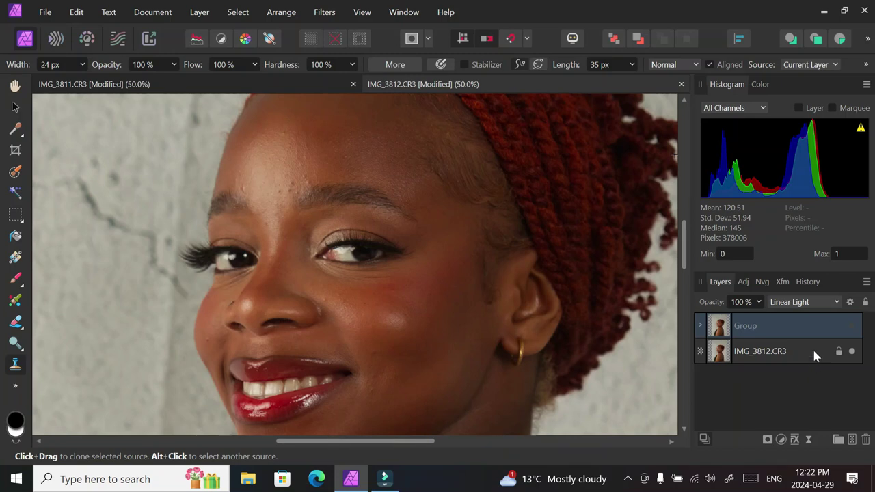
{"action": "mouse_move", "coordinate": [684, 246]}
{"action": "left_mouse_down"}
{"action": "mouse_move", "coordinate": [683, 232]}
{"action": "mouse_move", "coordinate": [684, 241]}
{"action": "left_mouse_up"}
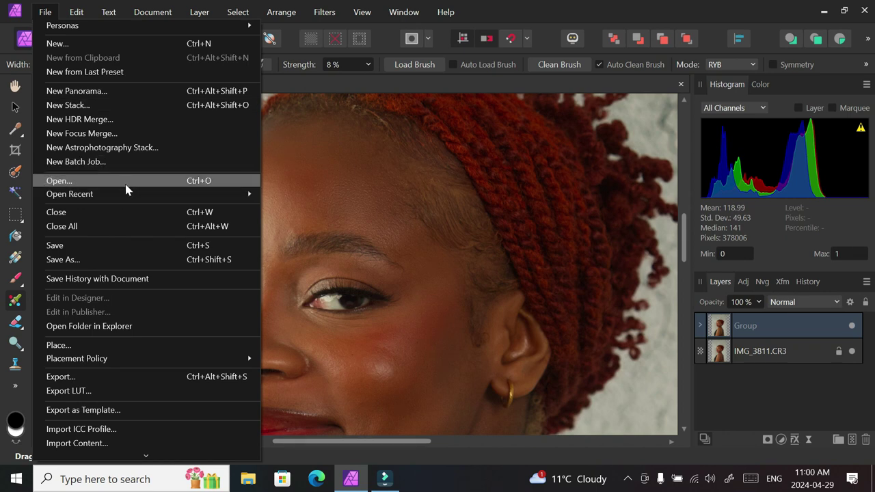
Open the raw photo IMG_3812 from the shoot's folder
{"action": "mouse_move", "coordinate": [118, 199]}
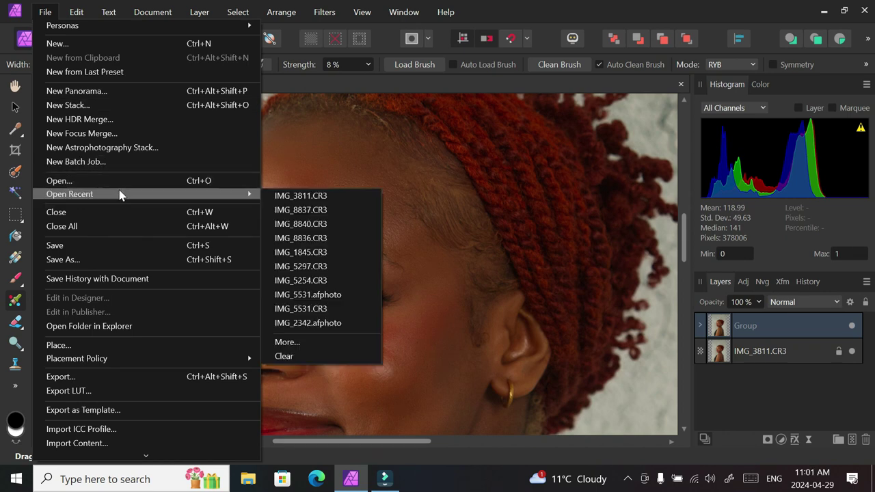
{"action": "left_click", "coordinate": [121, 182]}
{"action": "scroll", "coordinate": [415, 253], "scroll_direction": "down", "scroll_amount": 5}
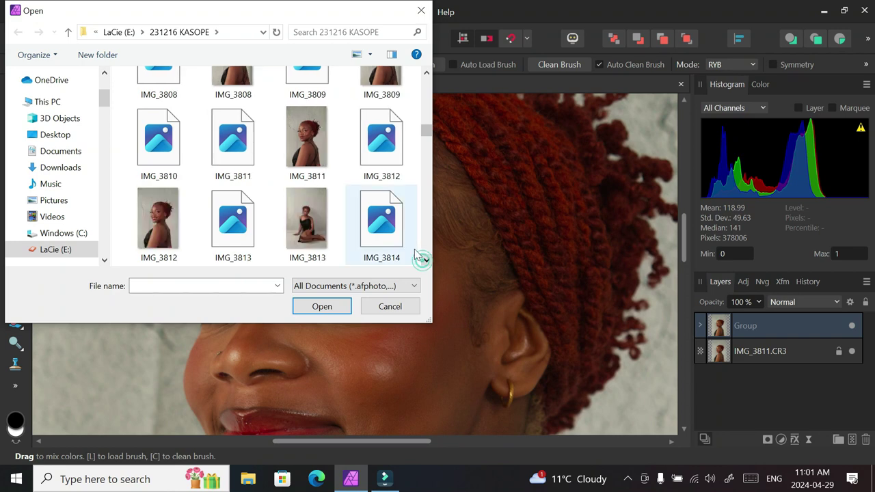
{"action": "left_click", "coordinate": [381, 165]}
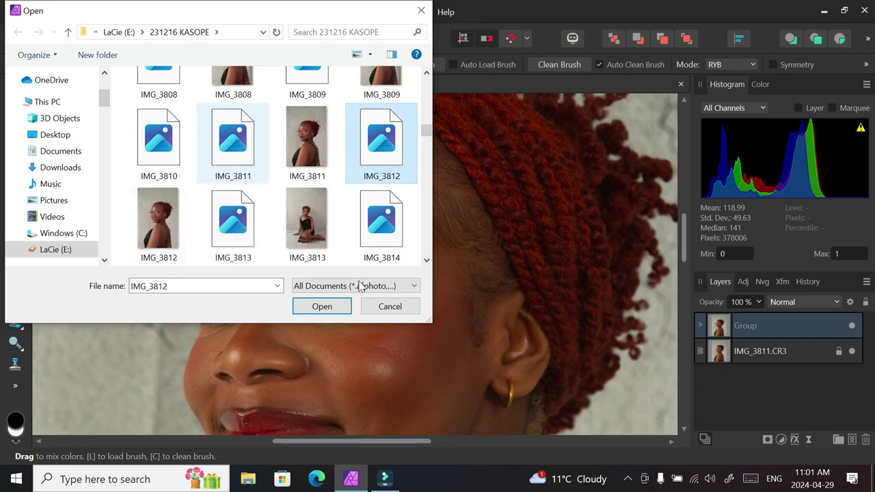
{"action": "left_click", "coordinate": [326, 307]}
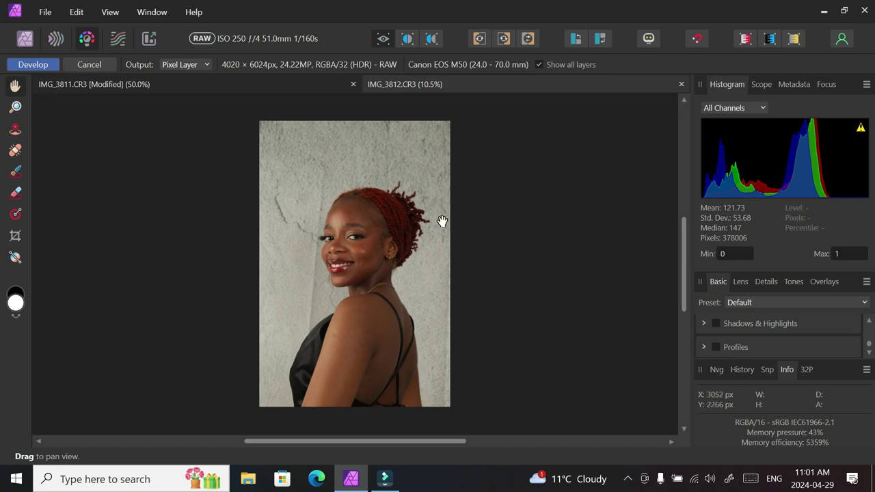
Examine the skin and blemishes on the woman's face up close, and view the whole portrait
{"action": "key", "text": "ctrl+plus"}
{"action": "key", "text": "ctrl+plus"}
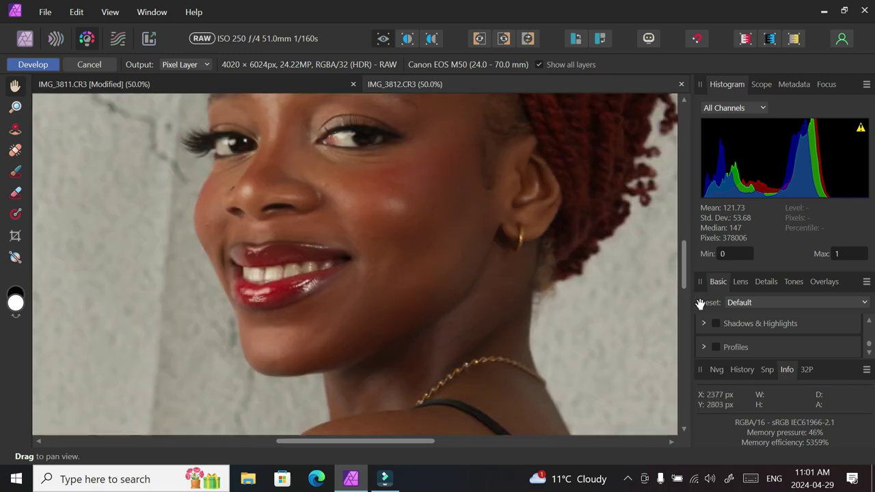
{"action": "scroll", "coordinate": [686, 275], "scroll_direction": "up", "scroll_amount": 3}
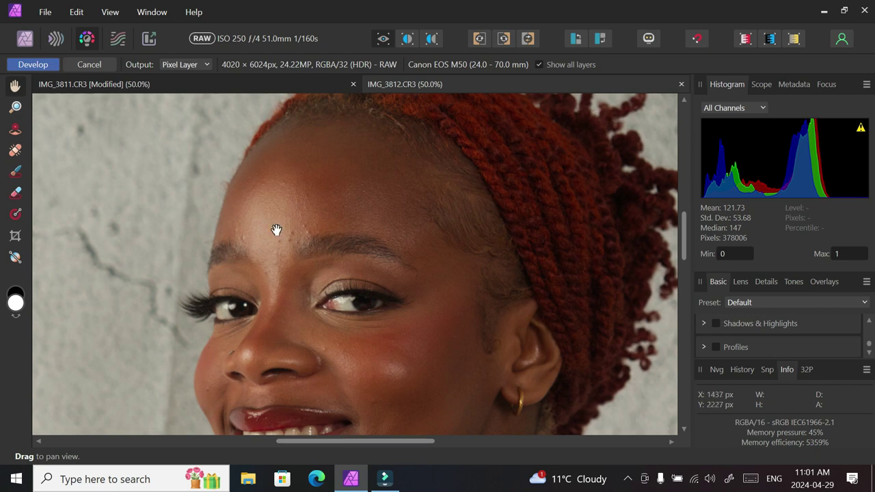
{"action": "left_click_drag", "start_coordinate": [678, 255], "coordinate": [677, 312]}
{"action": "key", "text": "ctrl+0"}
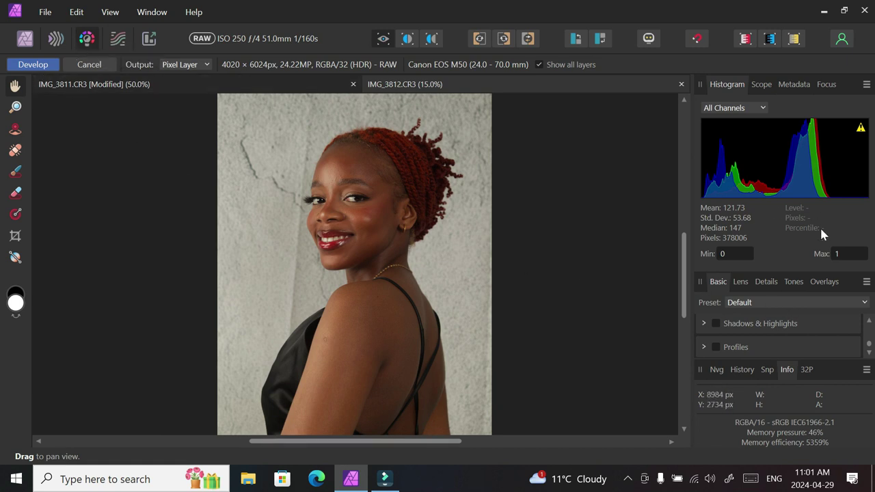
Look through the Basic and Tones development settings for the raw photo
{"action": "left_click", "coordinate": [871, 322]}
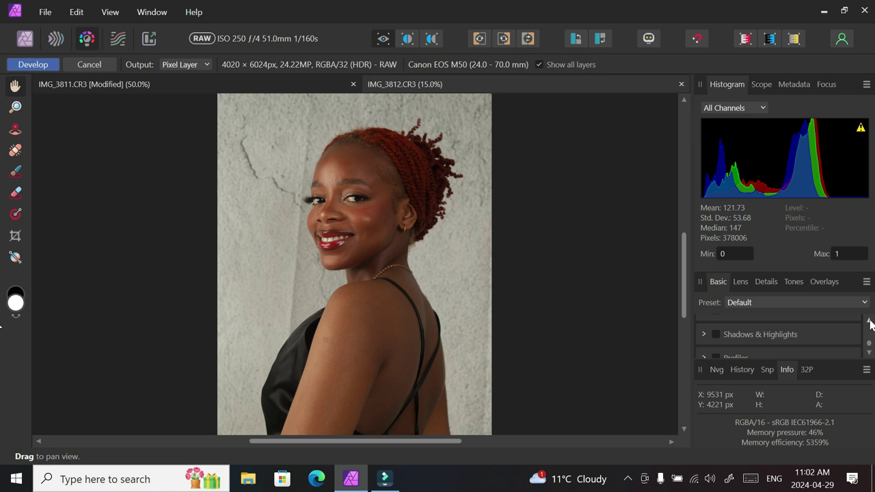
{"action": "left_click", "coordinate": [871, 322]}
{"action": "left_click", "coordinate": [870, 322]}
{"action": "left_click", "coordinate": [870, 322]}
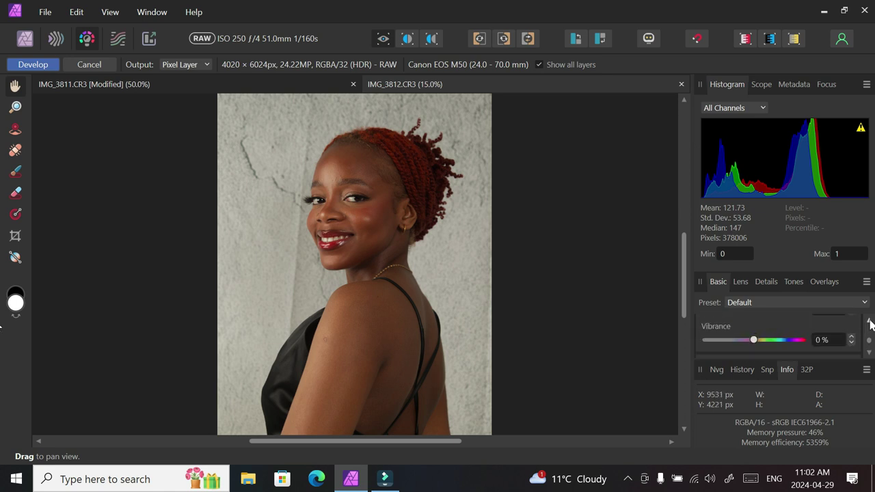
{"action": "left_click", "coordinate": [870, 322]}
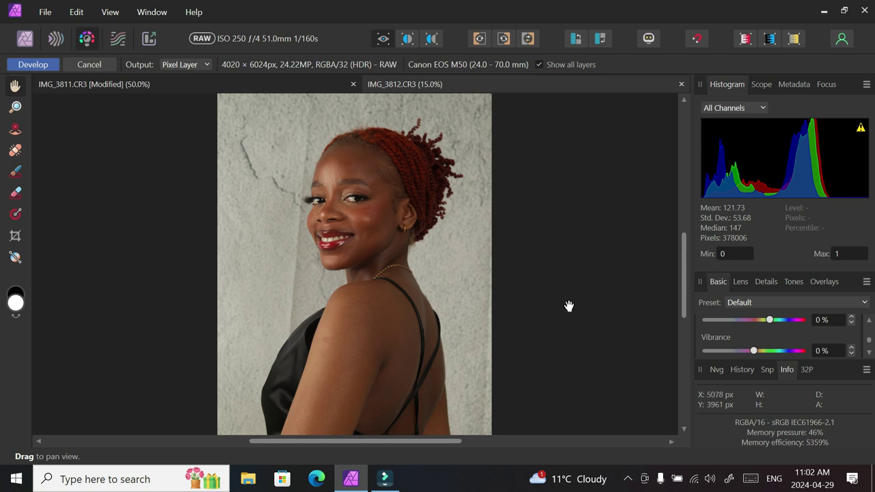
{"action": "left_click", "coordinate": [796, 286]}
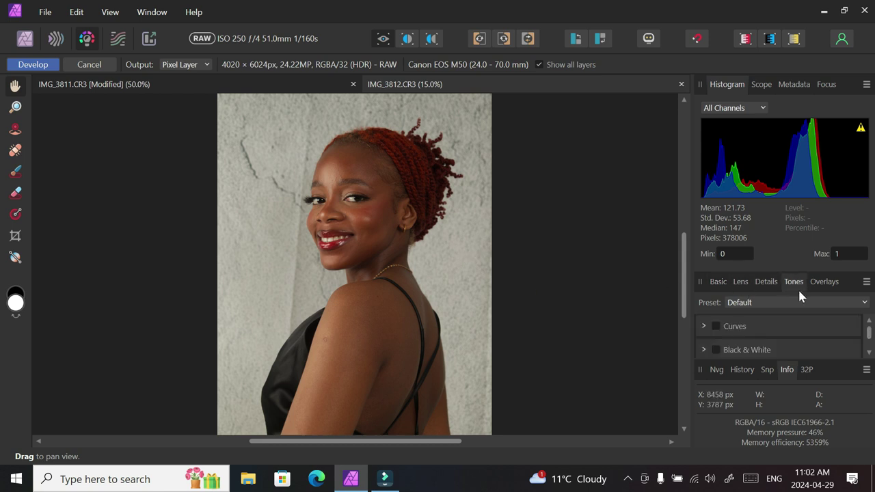
{"action": "left_click", "coordinate": [717, 283]}
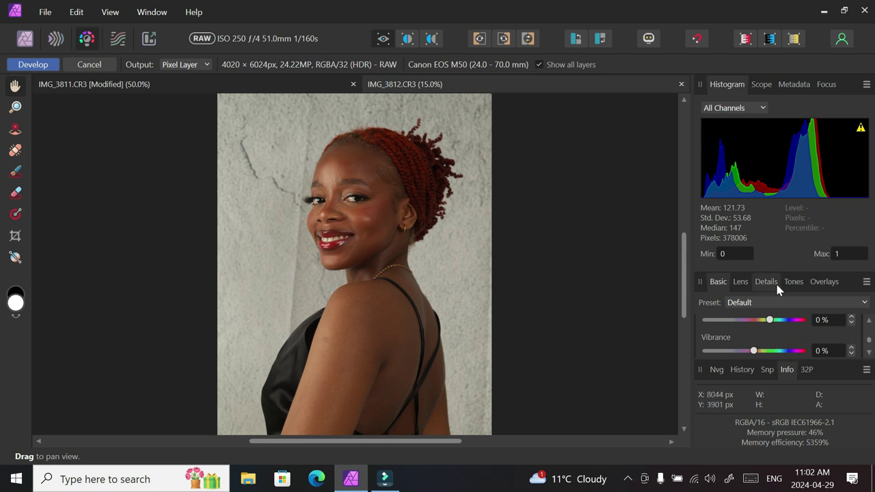
Enable the Profiles adjustment and set the output profile to Adobe RGB (1998)
{"action": "scroll", "coordinate": [868, 342], "scroll_direction": "up", "scroll_amount": 3}
{"action": "left_click", "coordinate": [868, 355]}
{"action": "left_click", "coordinate": [869, 354]}
{"action": "left_click", "coordinate": [868, 353]}
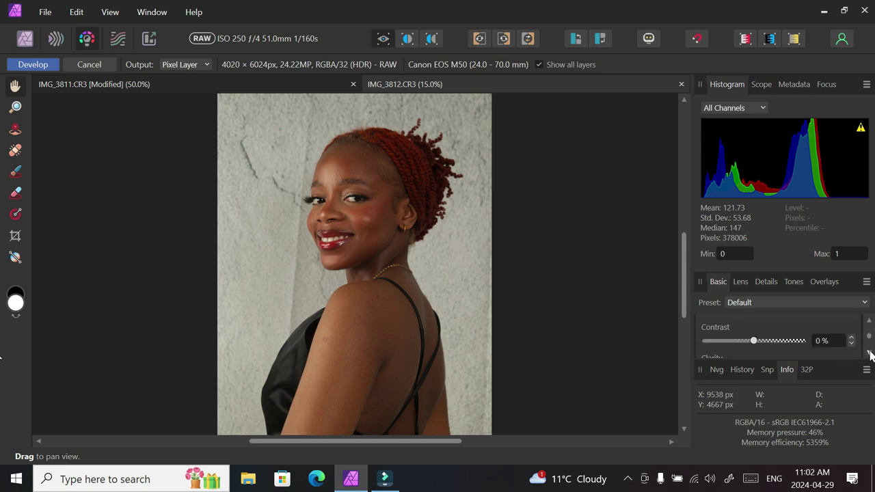
{"action": "scroll", "coordinate": [868, 341], "scroll_direction": "down", "scroll_amount": 6}
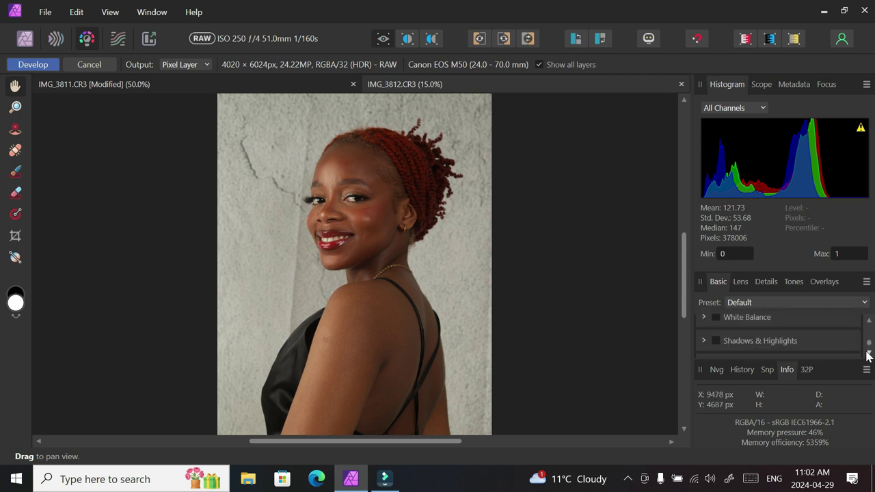
{"action": "scroll", "coordinate": [868, 354], "scroll_direction": "down", "scroll_amount": 2}
{"action": "left_click", "coordinate": [703, 347]}
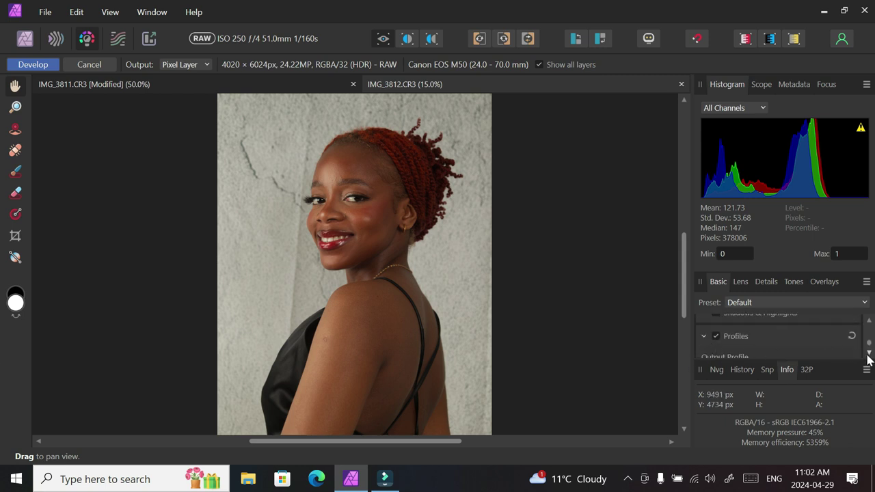
{"action": "scroll", "coordinate": [867, 354], "scroll_direction": "down", "scroll_amount": 1}
{"action": "left_click", "coordinate": [815, 346]}
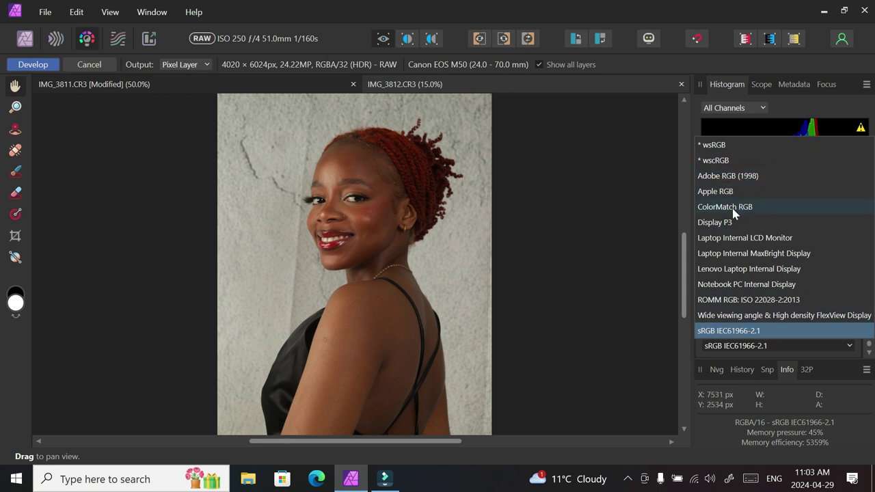
{"action": "left_click", "coordinate": [734, 177]}
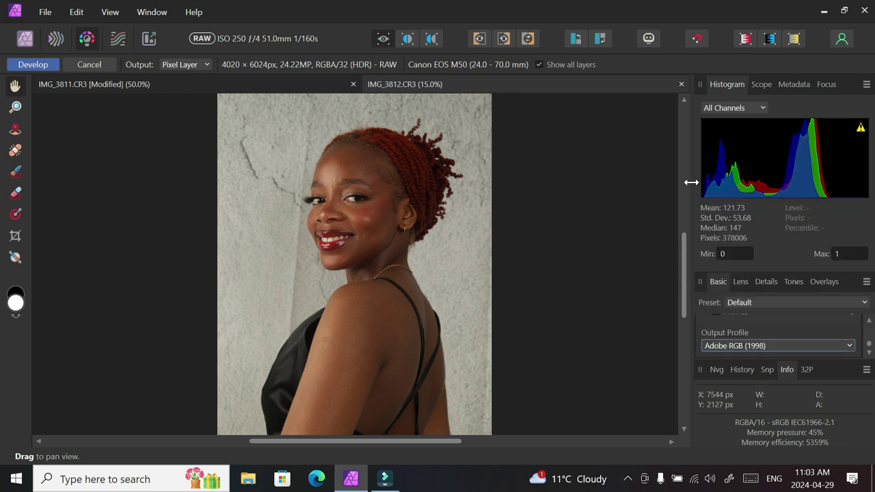
Set the raw photo's saturation to 3% and its vibrance to 3%
{"action": "left_click", "coordinate": [869, 321]}
{"action": "scroll", "coordinate": [869, 321], "scroll_direction": "up", "scroll_amount": 6}
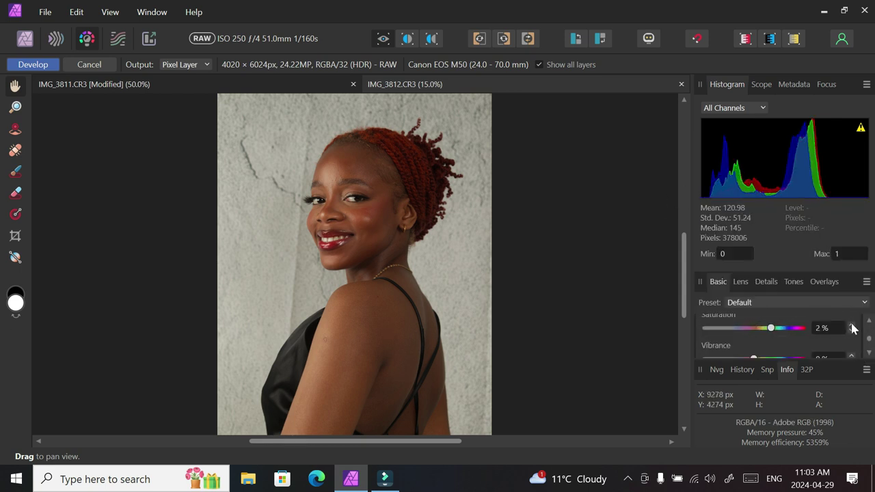
{"action": "left_click", "coordinate": [851, 325]}
{"action": "left_click", "coordinate": [869, 351]}
{"action": "left_click", "coordinate": [869, 352]}
{"action": "left_click", "coordinate": [852, 335]}
{"action": "left_click", "coordinate": [852, 335]}
{"action": "left_click", "coordinate": [853, 335]}
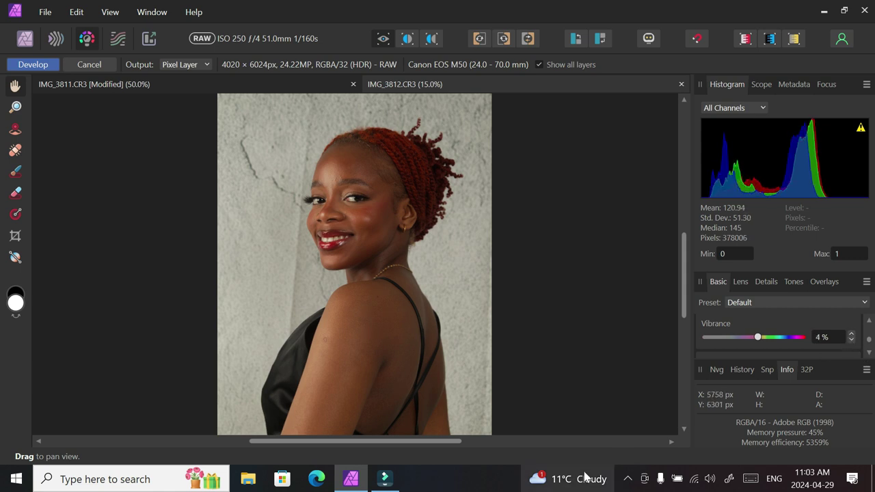
{"action": "scroll", "coordinate": [852, 335], "scroll_direction": "up", "scroll_amount": 1}
{"action": "left_click", "coordinate": [869, 320]}
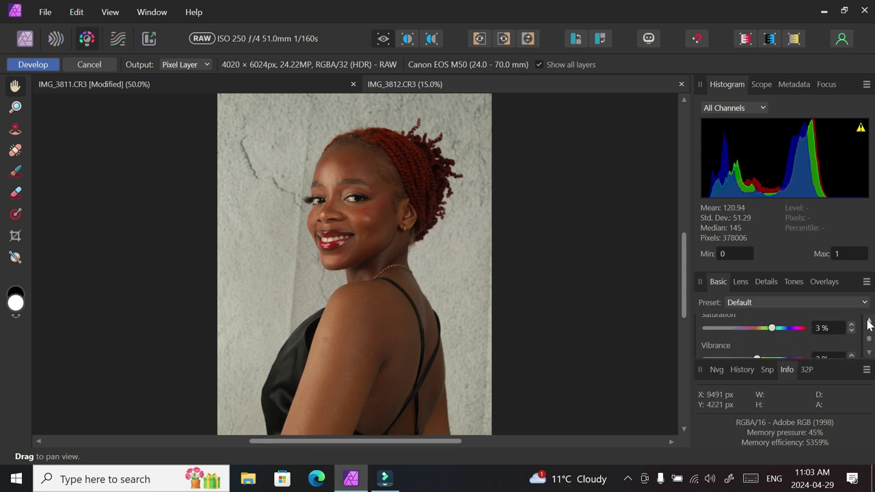
Raise the raw photo's contrast to 2%
{"action": "left_click", "coordinate": [869, 320]}
{"action": "left_click", "coordinate": [852, 340]}
{"action": "left_click", "coordinate": [851, 340]}
{"action": "left_click", "coordinate": [868, 321]}
Enable Shadows & Highlights and set shadows to 4% and highlights to 6%
{"action": "scroll", "coordinate": [865, 327], "scroll_direction": "down", "scroll_amount": 4}
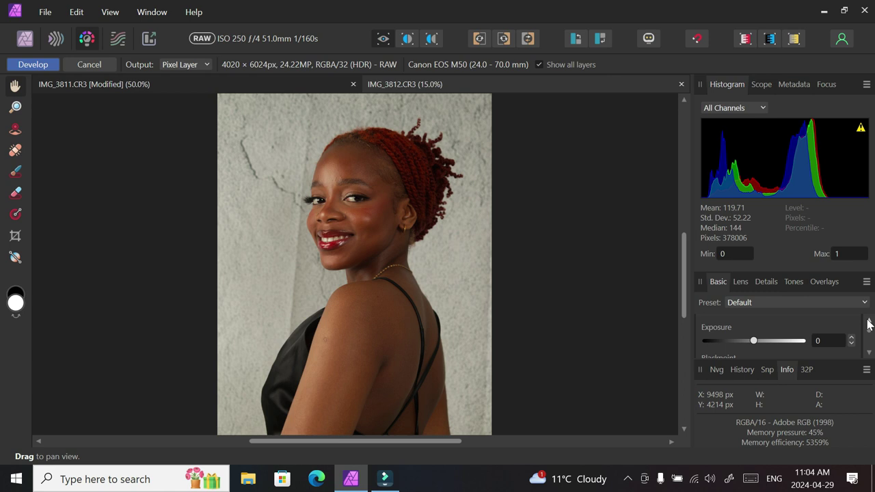
{"action": "left_click", "coordinate": [716, 332]}
{"action": "scroll", "coordinate": [852, 335], "scroll_direction": "down", "scroll_amount": 1}
{"action": "left_click", "coordinate": [852, 319]}
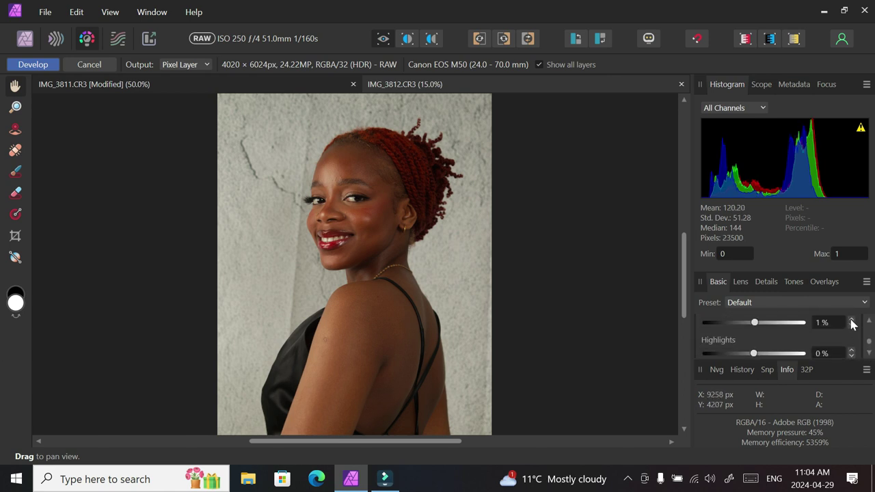
{"action": "triple_click", "coordinate": [852, 319]}
{"action": "double_click", "coordinate": [852, 350]}
{"action": "double_click", "coordinate": [852, 350]}
{"action": "left_click", "coordinate": [852, 350]}
{"action": "left_click", "coordinate": [851, 350]}
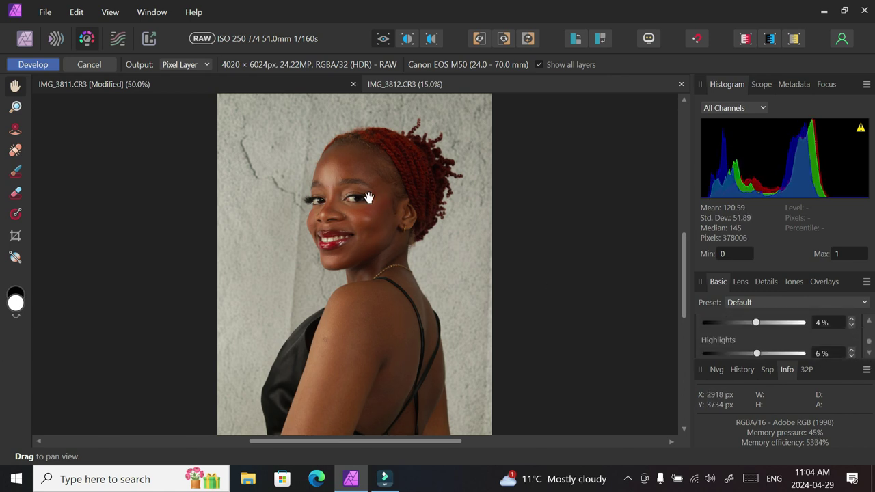
Review the remaining Basic settings along with the Lens and Details corrections for the photo
{"action": "scroll", "coordinate": [869, 328], "scroll_direction": "down", "scroll_amount": 2}
{"action": "scroll", "coordinate": [870, 342], "scroll_direction": "up", "scroll_amount": 4}
{"action": "left_click", "coordinate": [869, 352]}
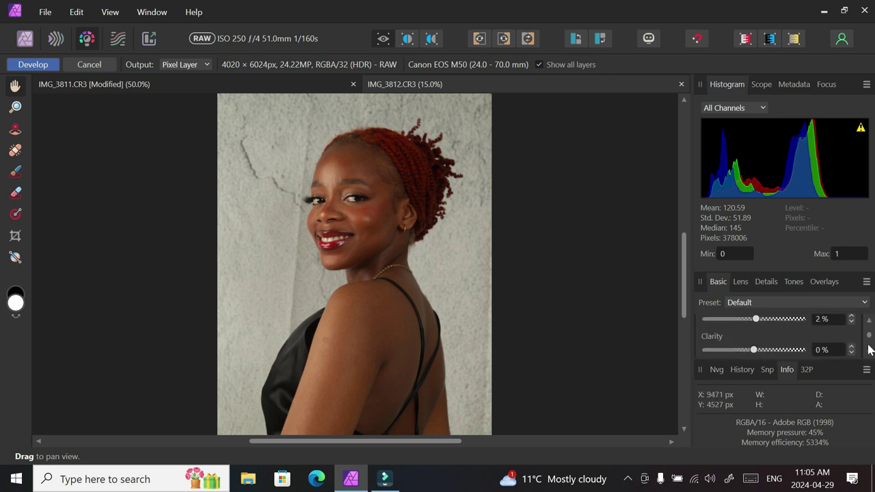
{"action": "left_click", "coordinate": [867, 322]}
{"action": "left_click", "coordinate": [740, 281]}
{"action": "left_click", "coordinate": [867, 352]}
{"action": "scroll", "coordinate": [865, 346], "scroll_direction": "up", "scroll_amount": 5}
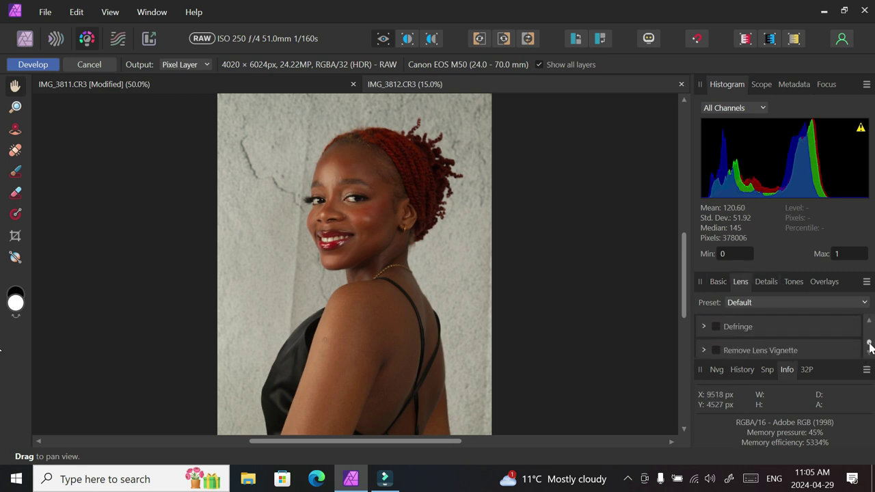
{"action": "scroll", "coordinate": [866, 335], "scroll_direction": "down", "scroll_amount": 5}
{"action": "left_click", "coordinate": [869, 320]}
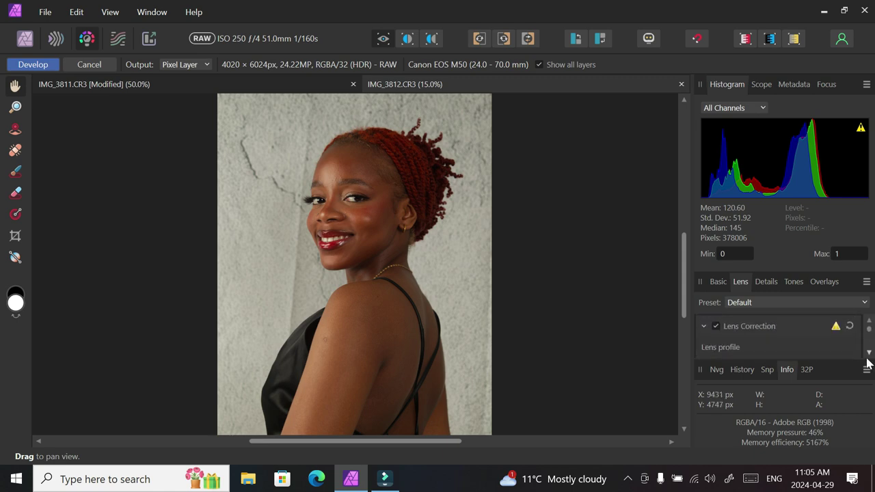
{"action": "left_click", "coordinate": [868, 353]}
{"action": "left_click", "coordinate": [850, 347]}
{"action": "left_click", "coordinate": [869, 354]}
{"action": "left_click", "coordinate": [771, 283]}
{"action": "left_click", "coordinate": [867, 353]}
Develop the raw photo with the adjusted settings
{"action": "left_click", "coordinate": [718, 281]}
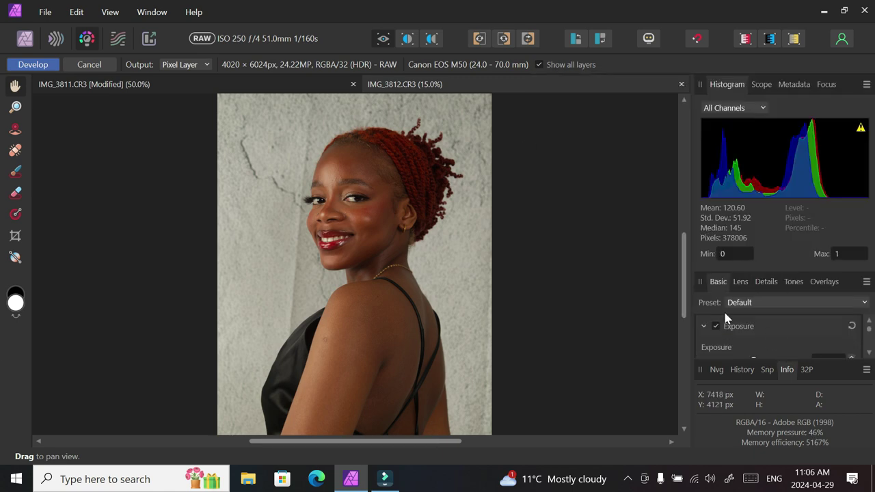
{"action": "left_click", "coordinate": [32, 64]}
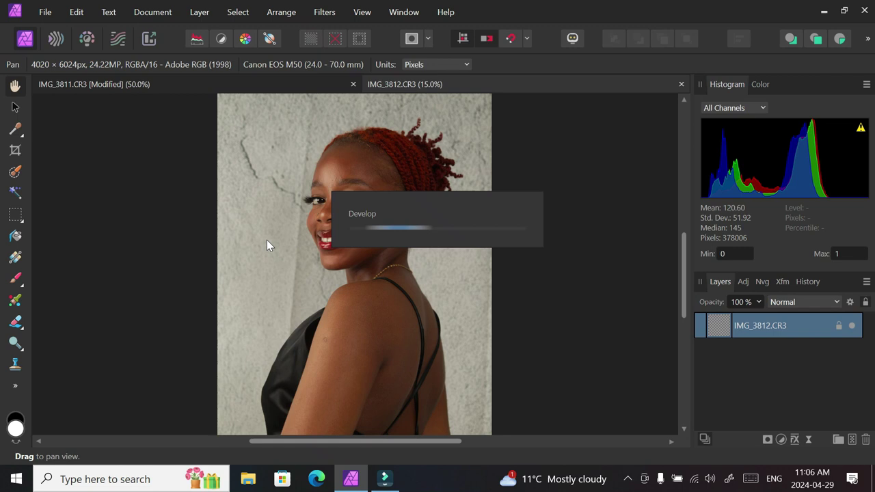
Duplicate the developed photo layer and hide the original layer beneath it
{"action": "key", "text": "ctrl+j"}
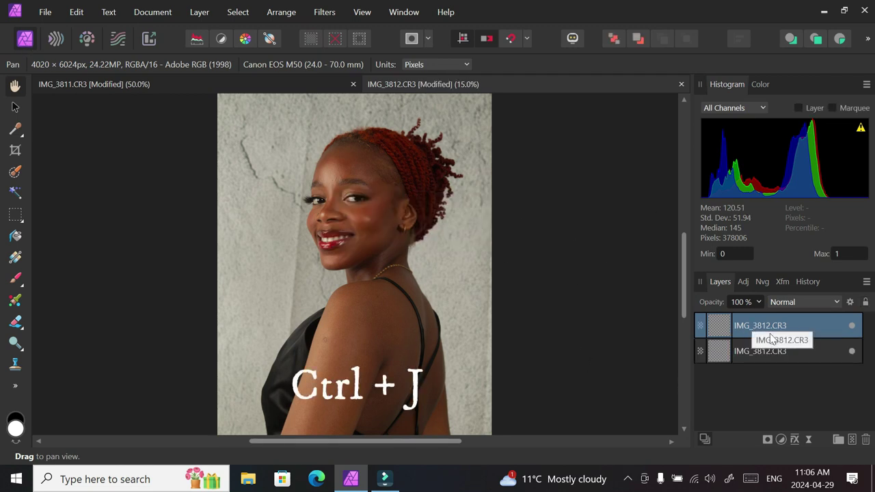
{"action": "left_click", "coordinate": [851, 351]}
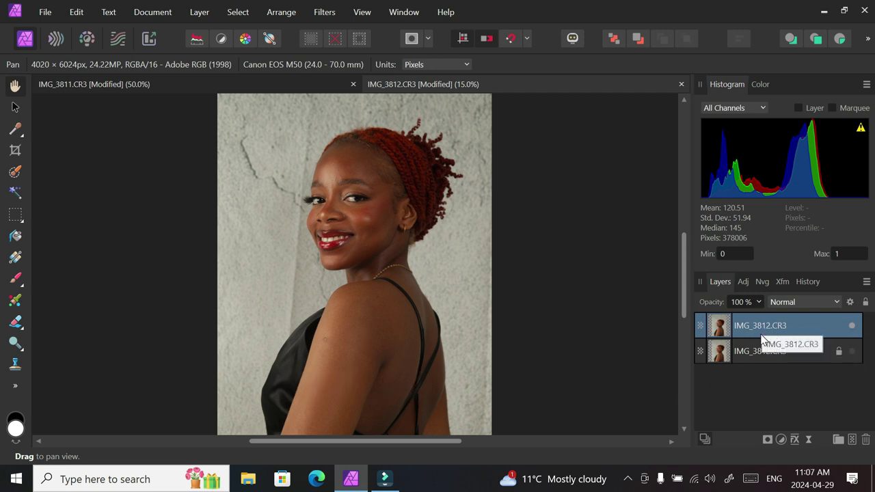
Start Frequency Separation on the duplicate photo layer and compare the high and low frequency previews across the face
{"action": "left_click", "coordinate": [323, 12]}
{"action": "left_click", "coordinate": [362, 118]}
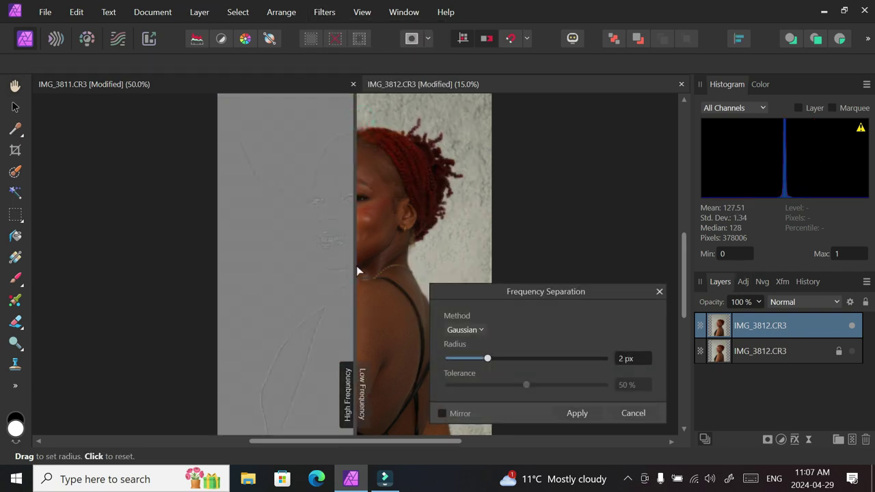
{"action": "left_click_drag", "start_coordinate": [354, 270], "coordinate": [398, 287]}
{"action": "key", "text": "ctrl+plus"}
{"action": "key", "text": "ctrl+plus"}
{"action": "key", "text": "ctrl+plus"}
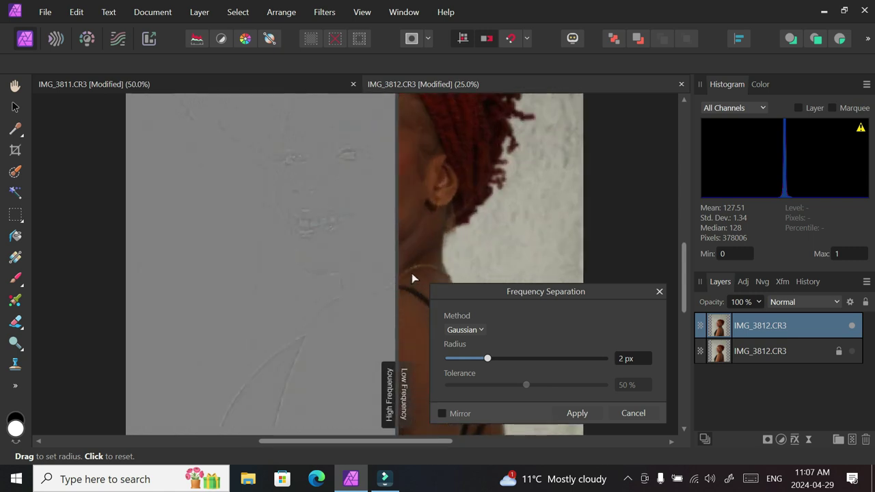
{"action": "scroll", "coordinate": [666, 239], "scroll_direction": "up", "scroll_amount": 3}
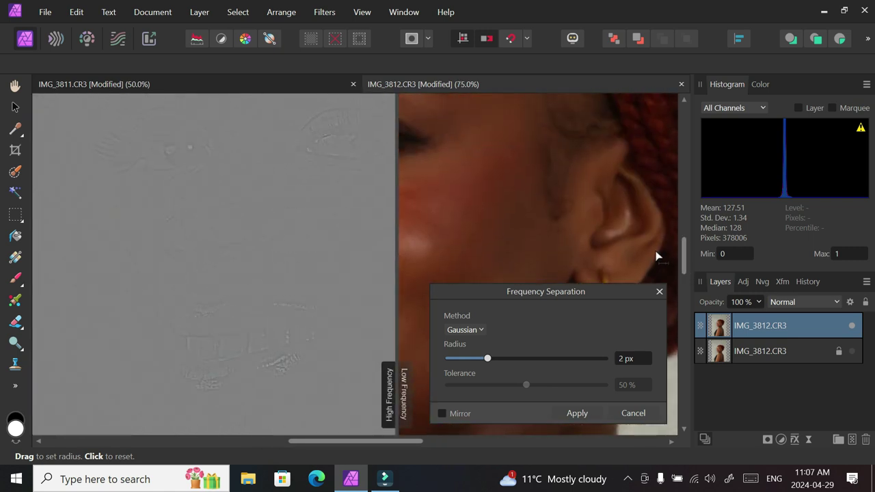
{"action": "left_click_drag", "start_coordinate": [397, 231], "coordinate": [260, 222]}
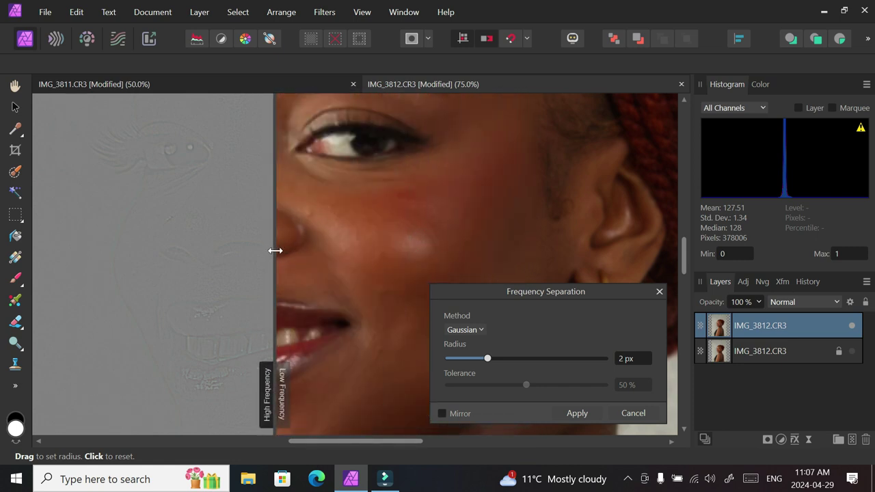
{"action": "left_click_drag", "start_coordinate": [275, 251], "coordinate": [460, 246]}
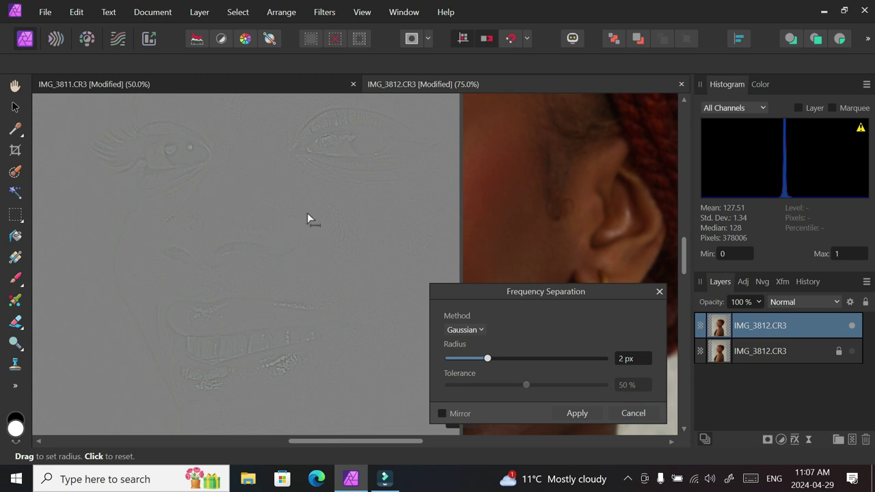
Adjust the Gaussian frequency separation radius to about 6.1 px, checking the skin texture across the forehead and face
{"action": "left_click", "coordinate": [495, 359]}
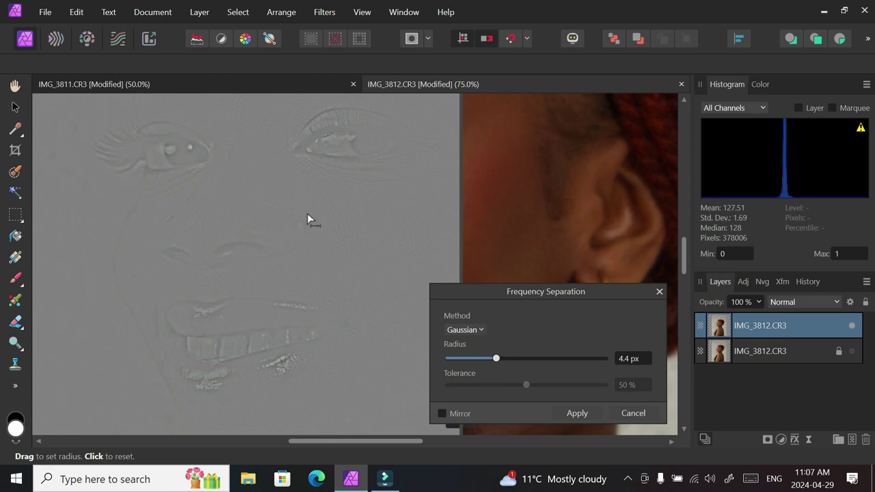
{"action": "left_click_drag", "start_coordinate": [462, 248], "coordinate": [361, 271]}
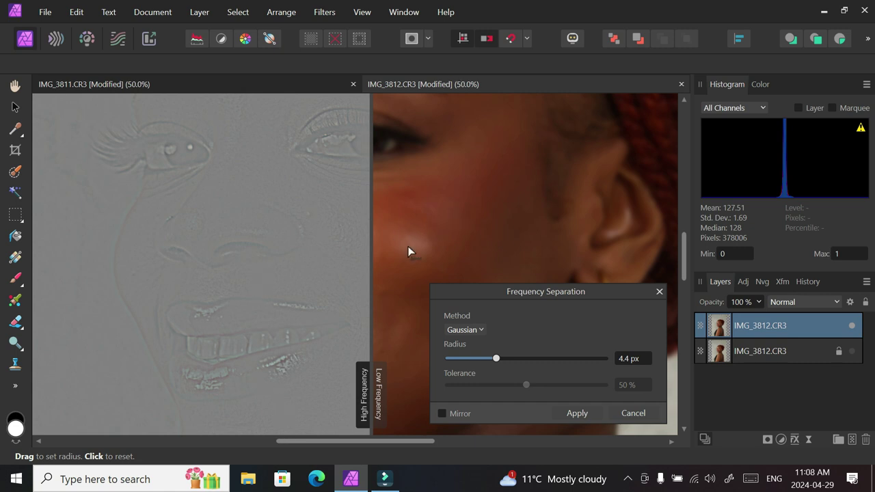
{"action": "scroll", "coordinate": [408, 247], "scroll_direction": "down", "scroll_amount": 2}
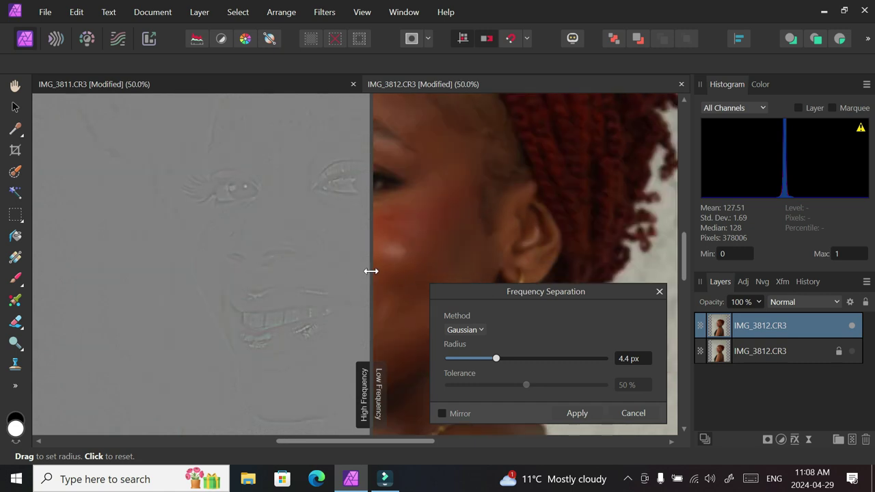
{"action": "mouse_move", "coordinate": [371, 271]}
{"action": "left_mouse_down"}
{"action": "mouse_move", "coordinate": [420, 267]}
{"action": "mouse_move", "coordinate": [367, 260]}
{"action": "left_mouse_up"}
{"action": "left_click_drag", "start_coordinate": [684, 258], "coordinate": [685, 233]}
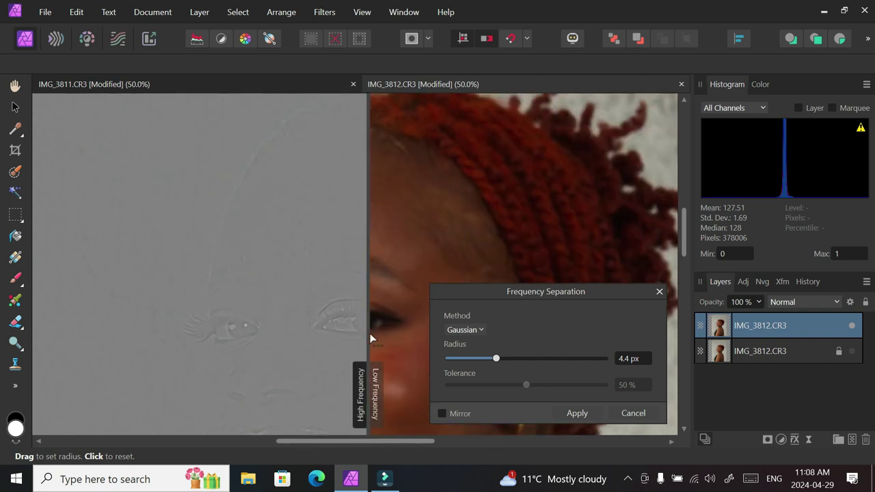
{"action": "left_click", "coordinate": [371, 338]}
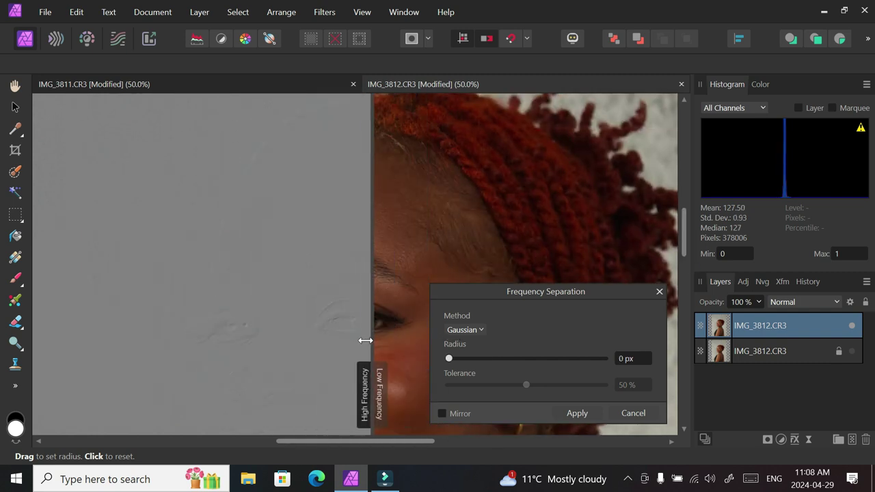
{"action": "left_click_drag", "start_coordinate": [507, 358], "coordinate": [502, 360]}
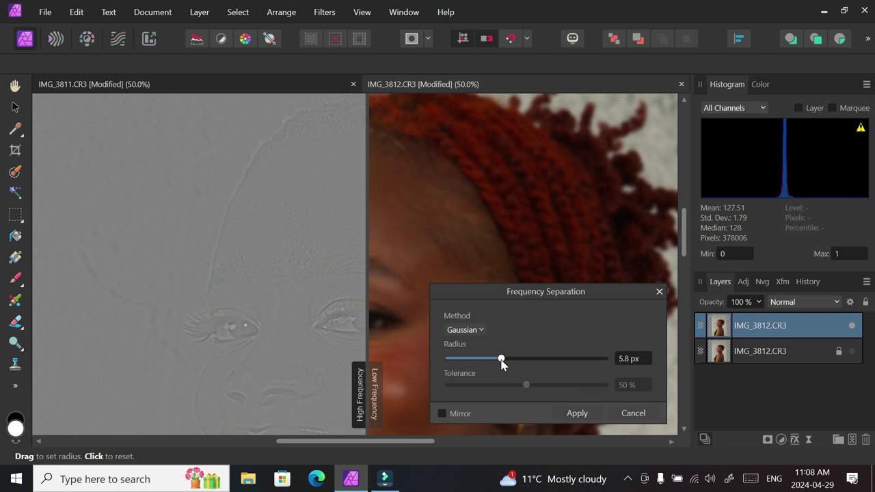
{"action": "scroll", "coordinate": [663, 259], "scroll_direction": "down", "scroll_amount": 4}
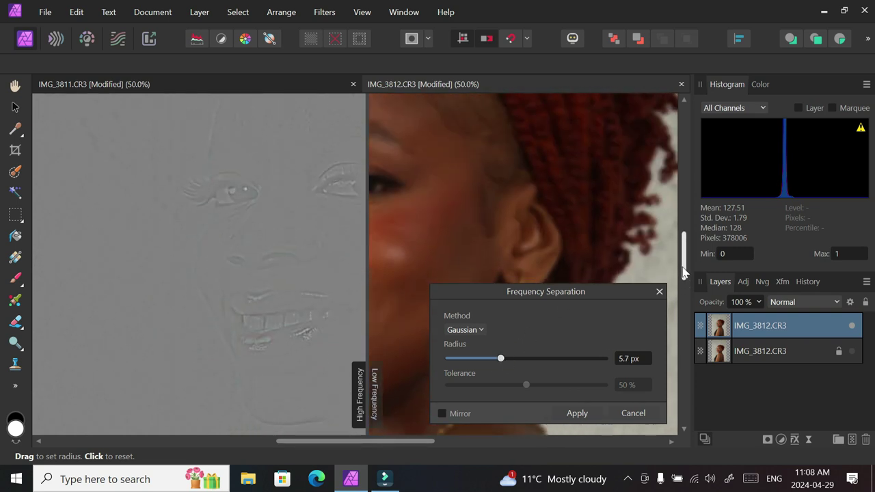
{"action": "mouse_move", "coordinate": [366, 300]}
{"action": "left_mouse_down"}
{"action": "mouse_move", "coordinate": [544, 287]}
{"action": "mouse_move", "coordinate": [349, 282]}
{"action": "mouse_move", "coordinate": [363, 287]}
{"action": "left_mouse_up"}
{"action": "left_click_drag", "start_coordinate": [501, 359], "coordinate": [503, 359]}
{"action": "left_click_drag", "start_coordinate": [365, 291], "coordinate": [451, 268]}
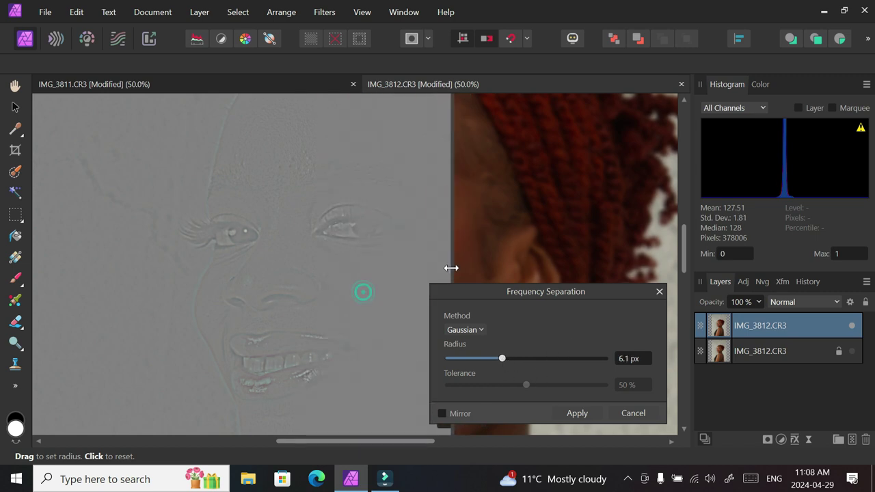
Check the high frequency preview from hair to neck, finalize the radius, and apply the Gaussian frequency separation
{"action": "scroll", "coordinate": [377, 205], "scroll_direction": "up", "scroll_amount": 5}
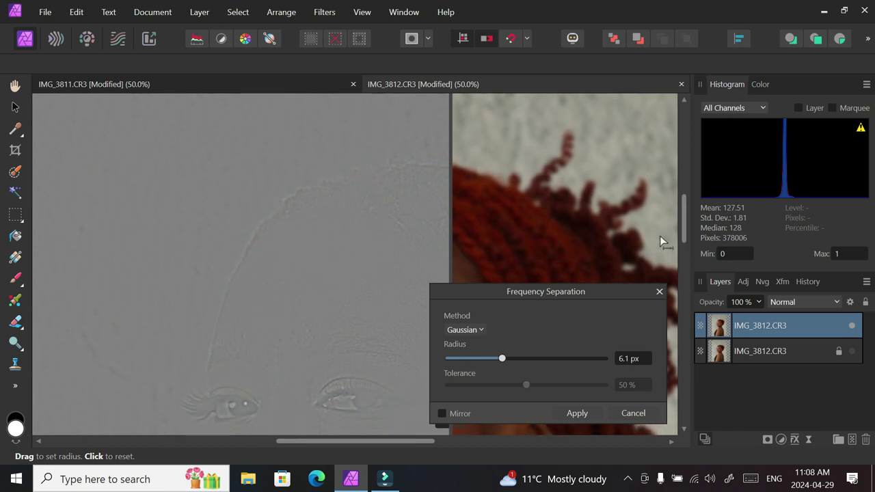
{"action": "scroll", "coordinate": [659, 235], "scroll_direction": "down", "scroll_amount": 5}
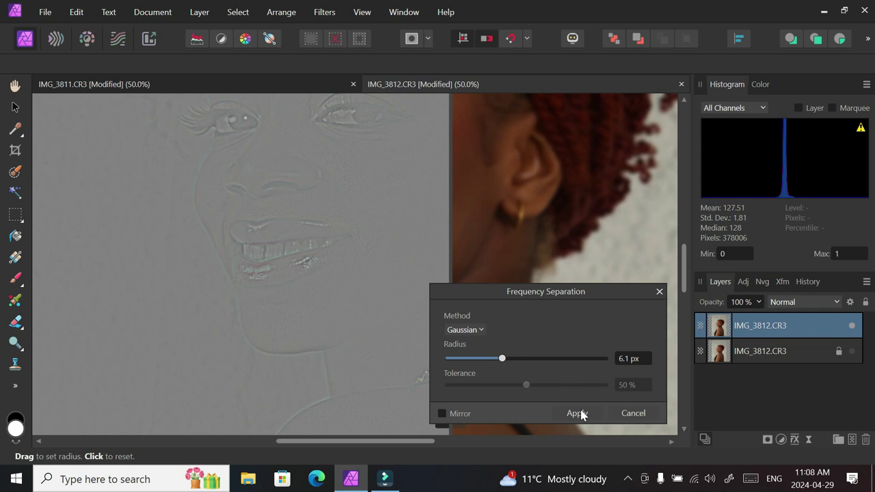
{"action": "left_click", "coordinate": [624, 360]}
{"action": "key", "text": "BackSpace"}
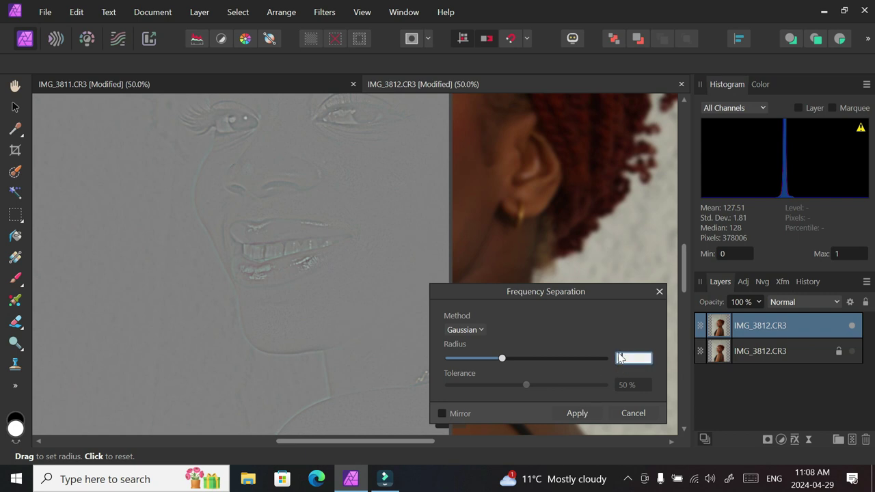
{"action": "left_click", "coordinate": [577, 413]}
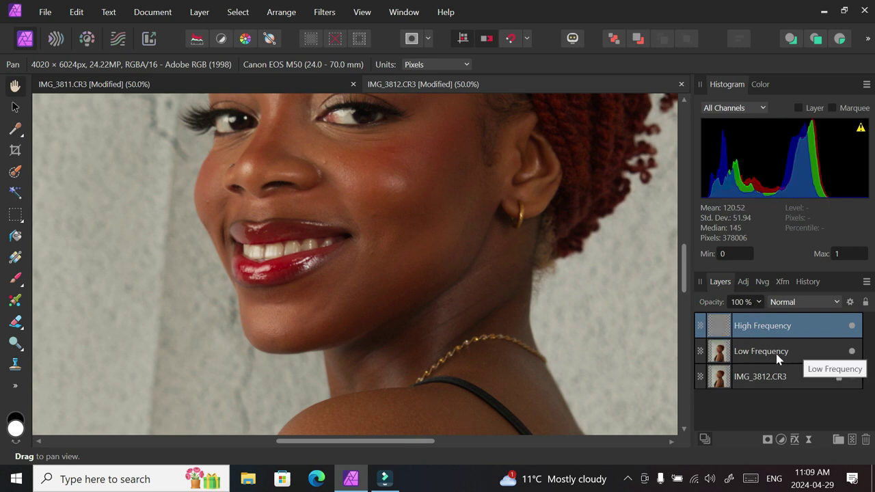
Inspect the High Frequency and Low Frequency layers, temporarily hiding Low Frequency to view the texture alone
{"action": "double_click", "coordinate": [773, 356]}
{"action": "left_click", "coordinate": [770, 358]}
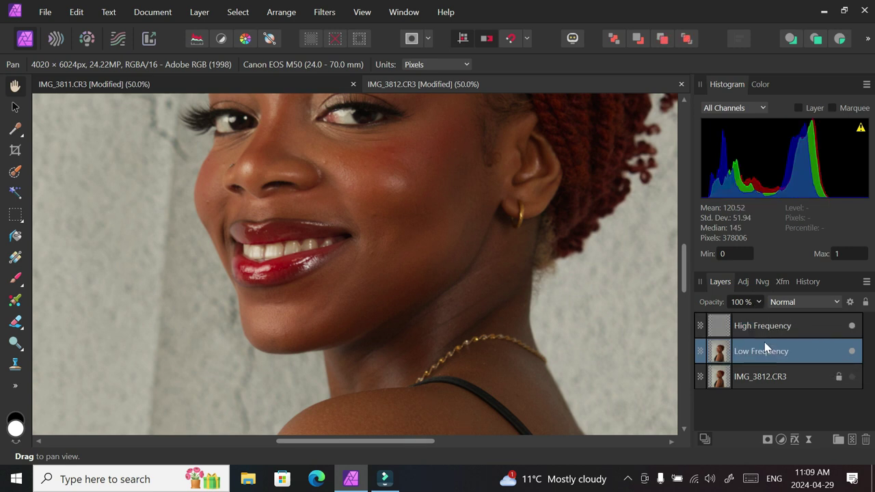
{"action": "left_click", "coordinate": [747, 330]}
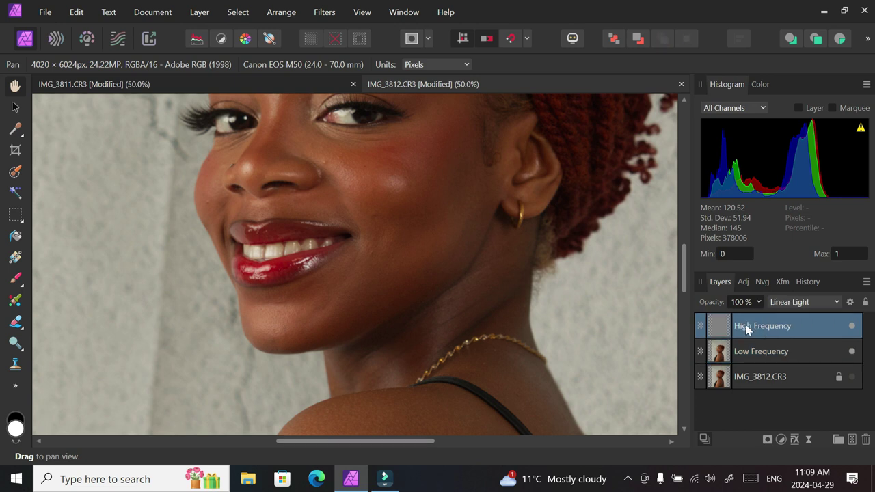
{"action": "left_click", "coordinate": [771, 361]}
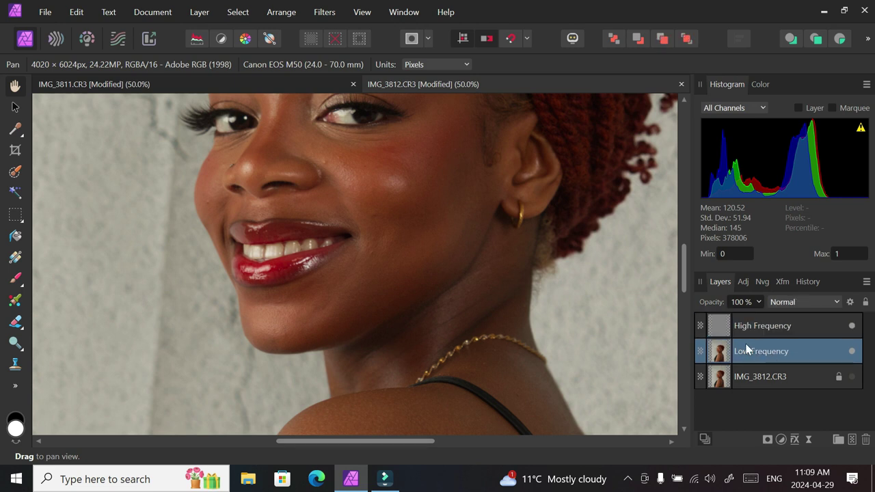
{"action": "left_click", "coordinate": [764, 331]}
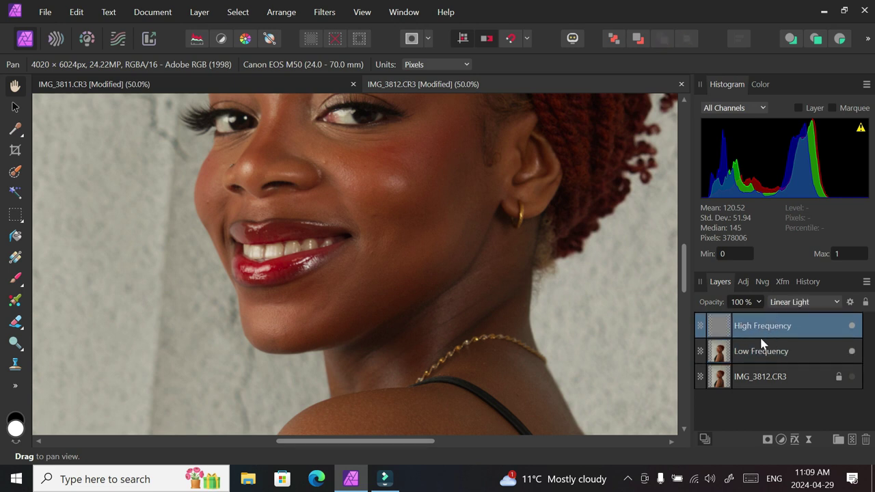
{"action": "left_click", "coordinate": [852, 351]}
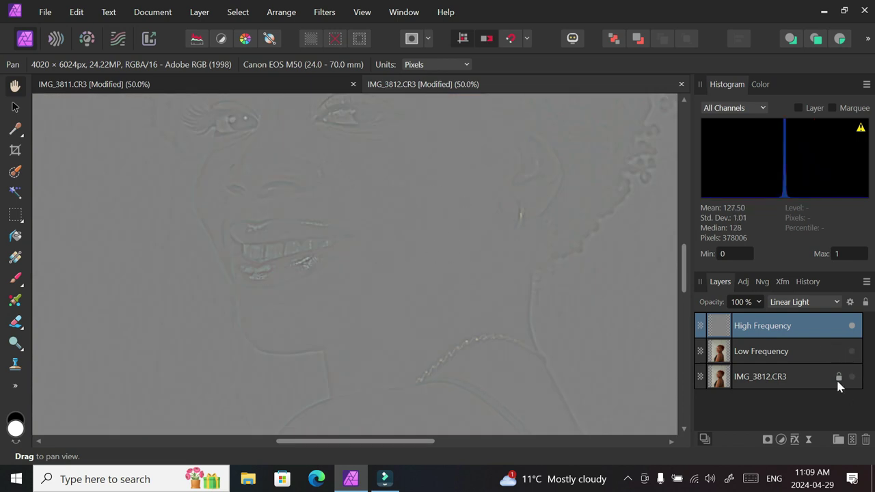
{"action": "left_click", "coordinate": [756, 356]}
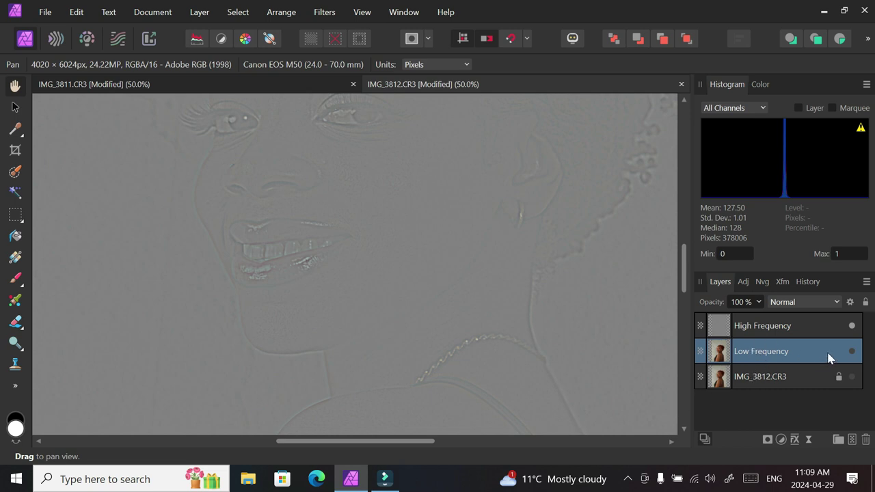
{"action": "left_click", "coordinate": [851, 351]}
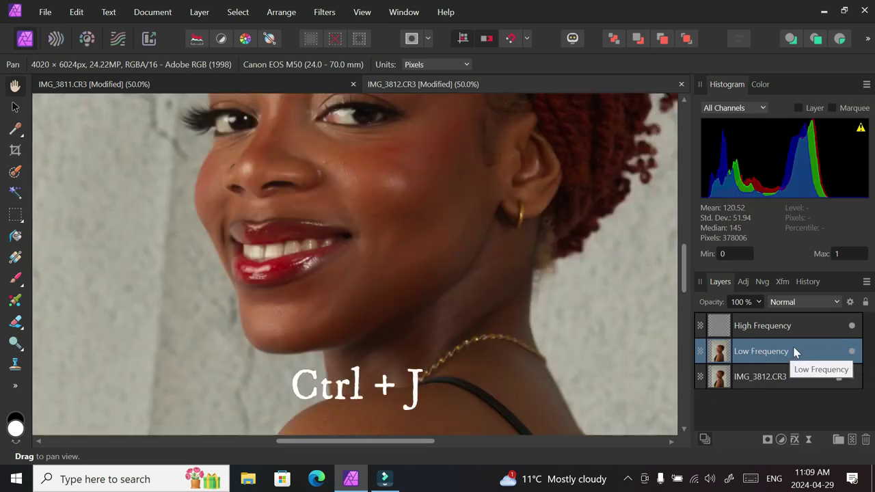
Duplicate the Low Frequency layer and group both Low Frequency layers with the High Frequency layer
{"action": "key", "text": "ctrl+j"}
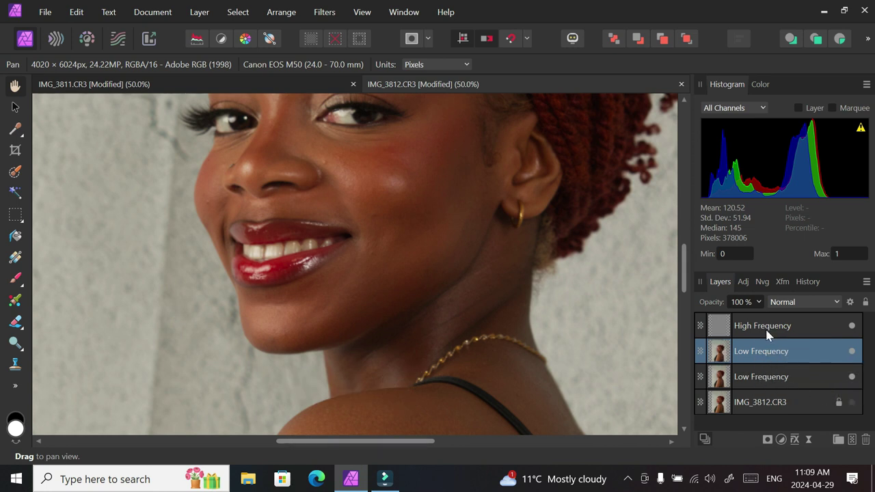
{"action": "left_click", "coordinate": [756, 330]}
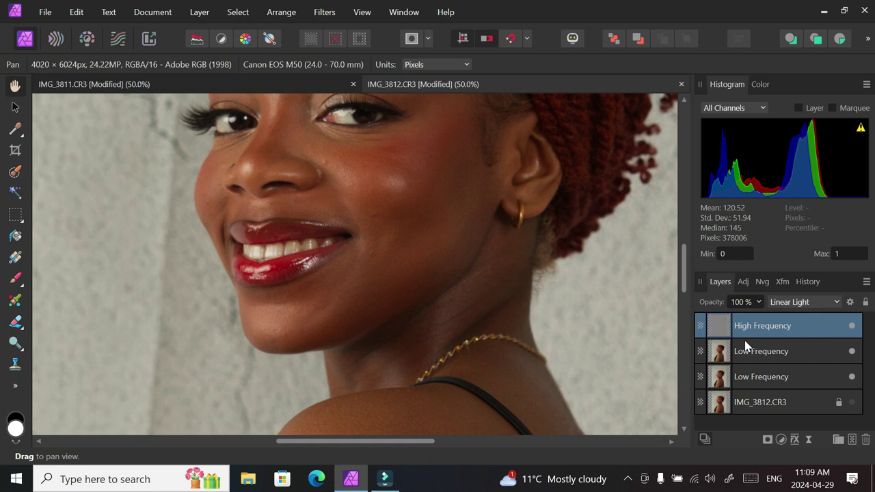
{"action": "left_click", "coordinate": [757, 379], "text": "shift"}
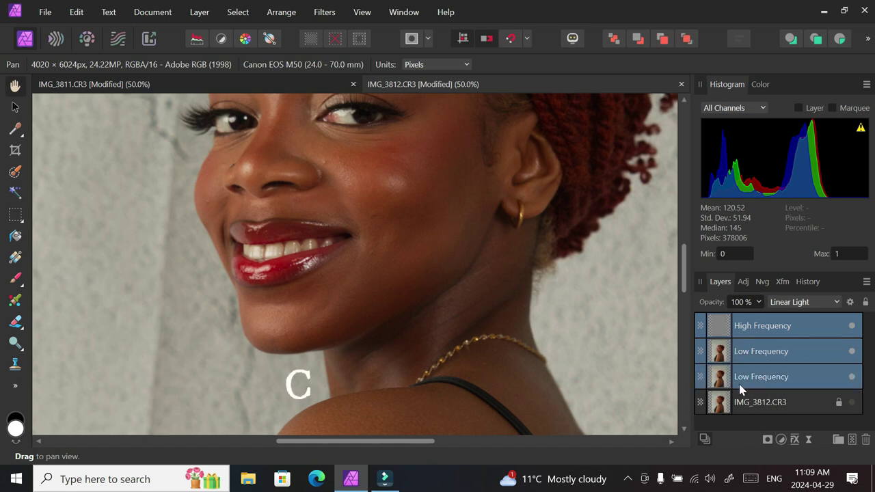
{"action": "key", "text": "ctrl+g"}
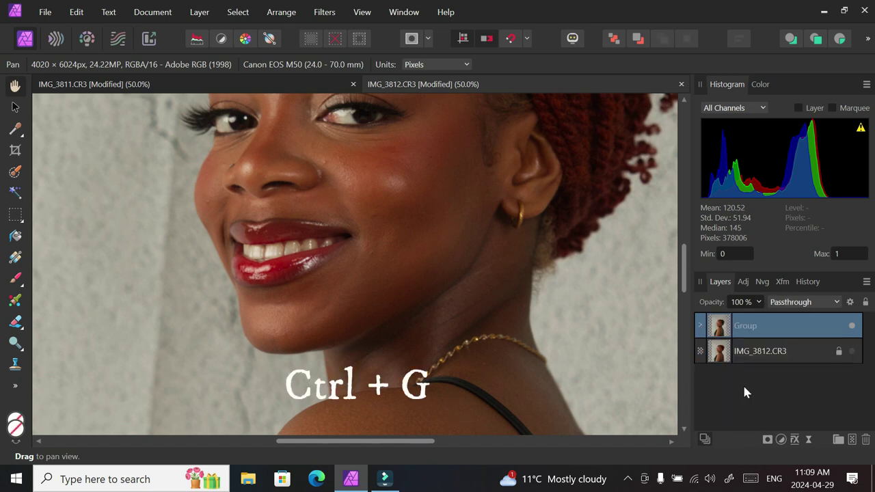
Expand the group, select the High Frequency layer, and hide every layer beneath it to isolate the texture
{"action": "left_click", "coordinate": [700, 327]}
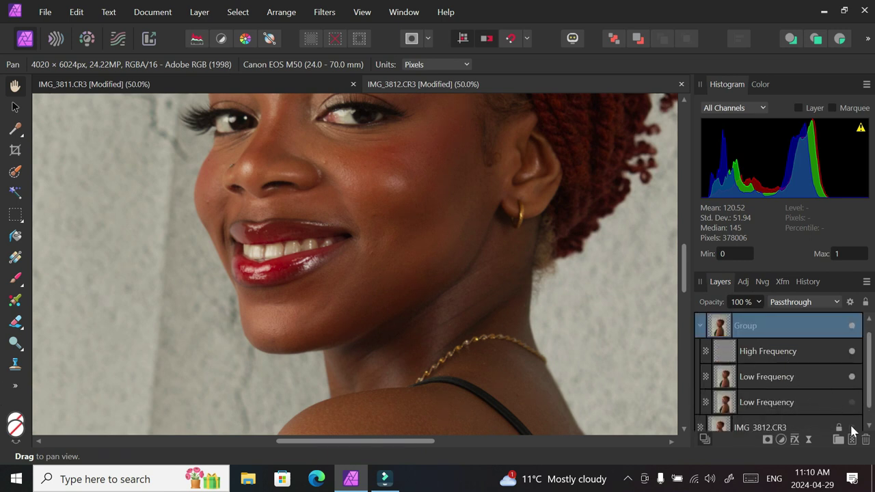
{"action": "scroll", "coordinate": [848, 417], "scroll_direction": "down", "scroll_amount": 1}
{"action": "left_click", "coordinate": [851, 351]}
{"action": "scroll", "coordinate": [840, 354], "scroll_direction": "up", "scroll_amount": 1}
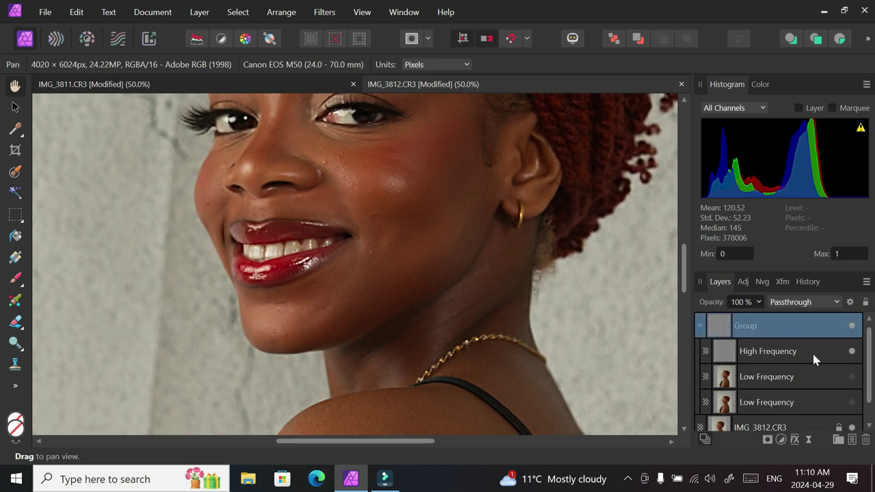
{"action": "left_click", "coordinate": [784, 361]}
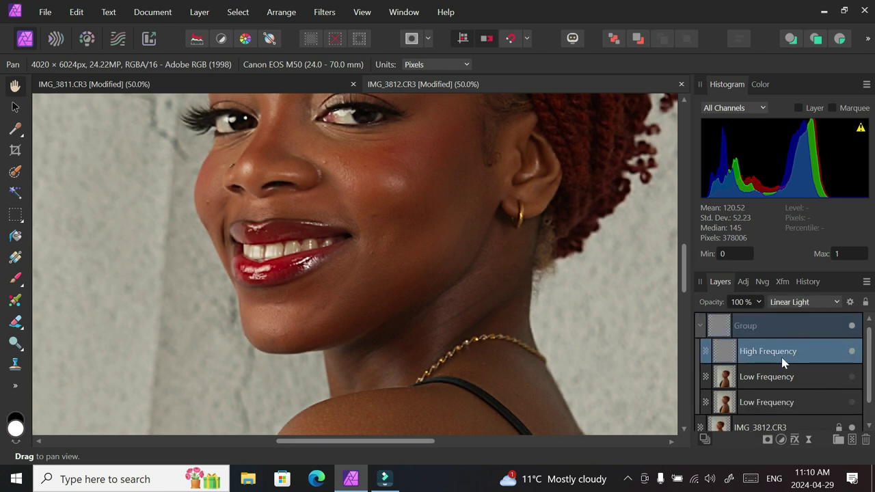
{"action": "left_click", "coordinate": [852, 402]}
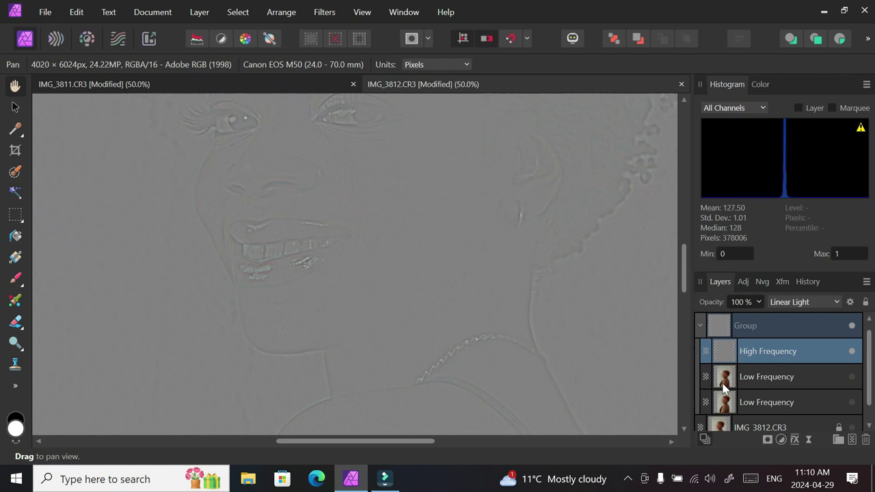
Activate the Clone Brush on the High Frequency layer and set its width to 21 px for the forehead texture
{"action": "left_click_drag", "start_coordinate": [682, 267], "coordinate": [688, 250]}
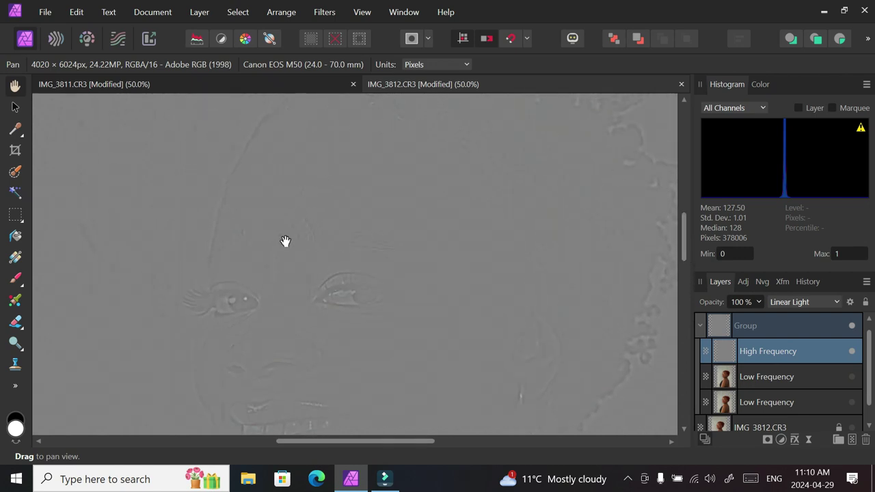
{"action": "scroll", "coordinate": [301, 246], "scroll_direction": "up", "scroll_amount": 1}
{"action": "left_click", "coordinate": [15, 367]}
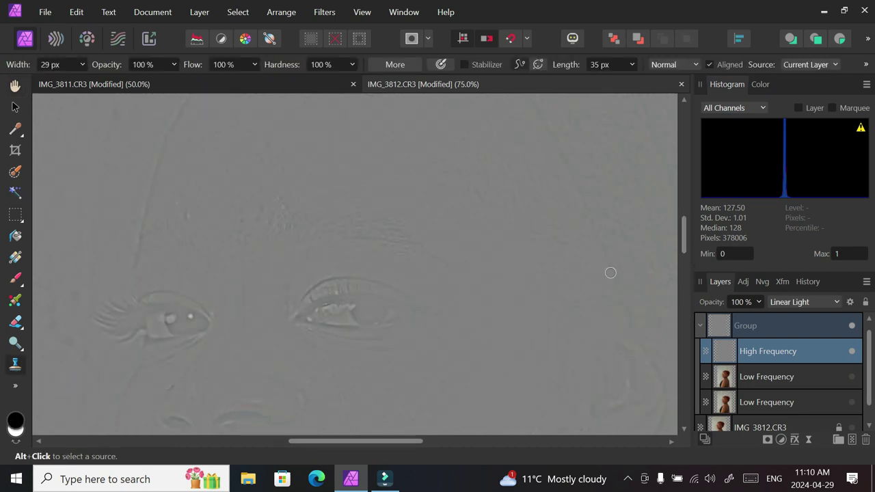
{"action": "scroll", "coordinate": [867, 397], "scroll_direction": "down", "scroll_amount": 1}
{"action": "scroll", "coordinate": [855, 383], "scroll_direction": "up", "scroll_amount": 1}
{"action": "left_click_drag", "start_coordinate": [684, 240], "coordinate": [684, 231]}
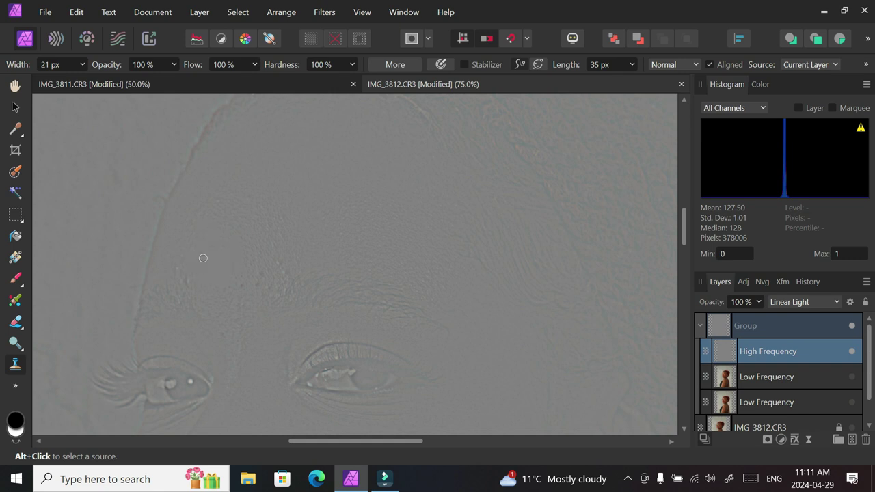
Clone clean skin texture over the small blemishes on the forehead between the eyebrows
{"action": "left_click", "coordinate": [246, 294], "text": "alt"}
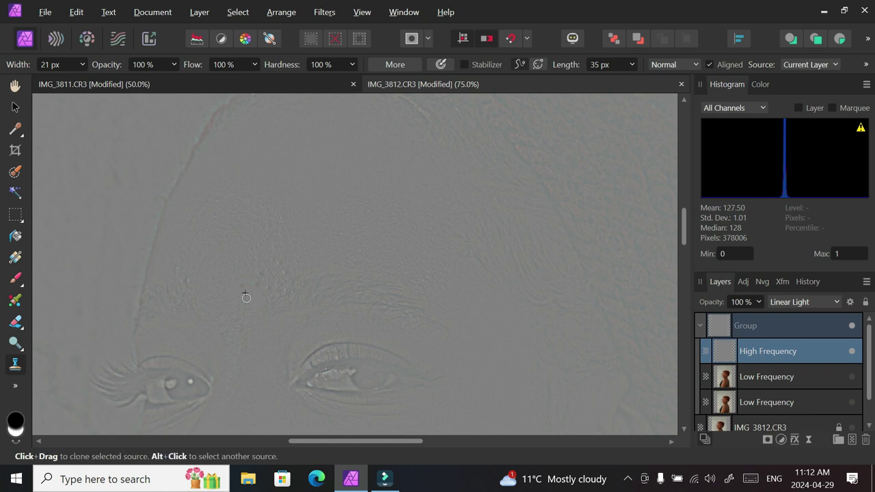
{"action": "left_click", "coordinate": [241, 285]}
{"action": "left_click", "coordinate": [251, 278], "text": "alt"}
{"action": "left_click", "coordinate": [260, 288]}
{"action": "left_click", "coordinate": [253, 283]}
{"action": "left_click", "coordinate": [254, 271], "text": "alt"}
{"action": "left_click", "coordinate": [261, 272]}
Set the clone brush width to 15 px and clone over the texture blemishes around the nose and cheeks
{"action": "scroll", "coordinate": [280, 240], "scroll_direction": "down", "scroll_amount": 5}
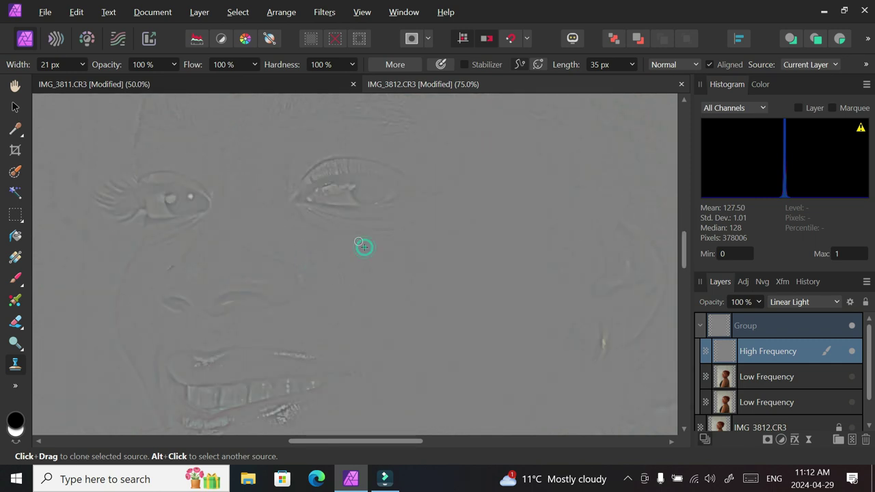
{"action": "left_click", "coordinate": [173, 244], "text": "alt"}
{"action": "key", "text": "["}
{"action": "key", "text": "["}
{"action": "left_click", "coordinate": [192, 233]}
{"action": "mouse_move", "coordinate": [684, 262]}
{"action": "left_mouse_down"}
{"action": "mouse_move", "coordinate": [688, 313]}
{"action": "mouse_move", "coordinate": [686, 245]}
{"action": "mouse_move", "coordinate": [687, 270]}
{"action": "left_mouse_up"}
{"action": "left_click", "coordinate": [374, 143], "text": "alt"}
{"action": "left_click", "coordinate": [238, 226], "text": "alt"}
{"action": "left_click", "coordinate": [469, 250], "text": "alt"}
Toggle the Low Frequency layers to bring back the skin colour, leaving only the lower one shown beneath High Frequency
{"action": "left_click", "coordinate": [852, 377]}
{"action": "left_click", "coordinate": [852, 376]}
{"action": "left_click", "coordinate": [852, 377]}
{"action": "left_click", "coordinate": [852, 378]}
{"action": "left_click", "coordinate": [851, 378]}
{"action": "left_click", "coordinate": [852, 378]}
{"action": "left_click", "coordinate": [852, 402]}
Clone skin texture over the remaining marks on the cheeks, beside the mouth and on the forehead
{"action": "left_click", "coordinate": [458, 242]}
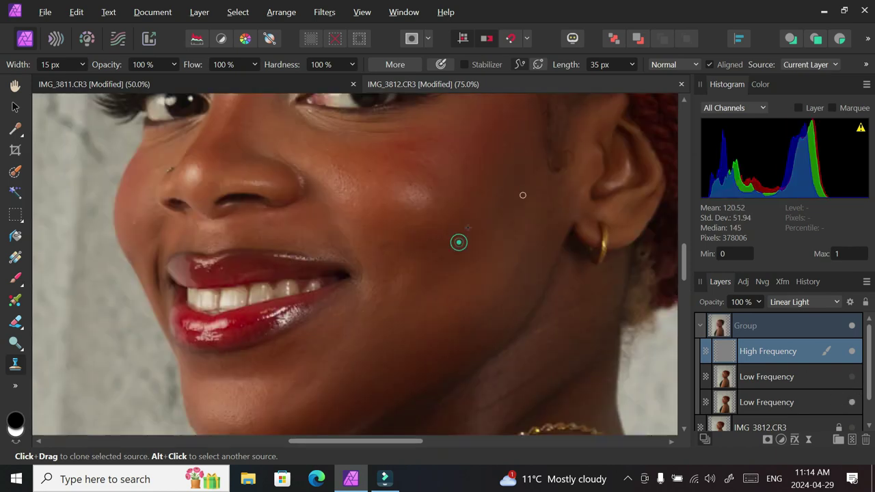
{"action": "left_click", "coordinate": [379, 297]}
{"action": "left_click", "coordinate": [140, 225]}
{"action": "left_click_drag", "start_coordinate": [150, 224], "coordinate": [147, 265]}
{"action": "scroll", "coordinate": [253, 300], "scroll_direction": "up", "scroll_amount": 4}
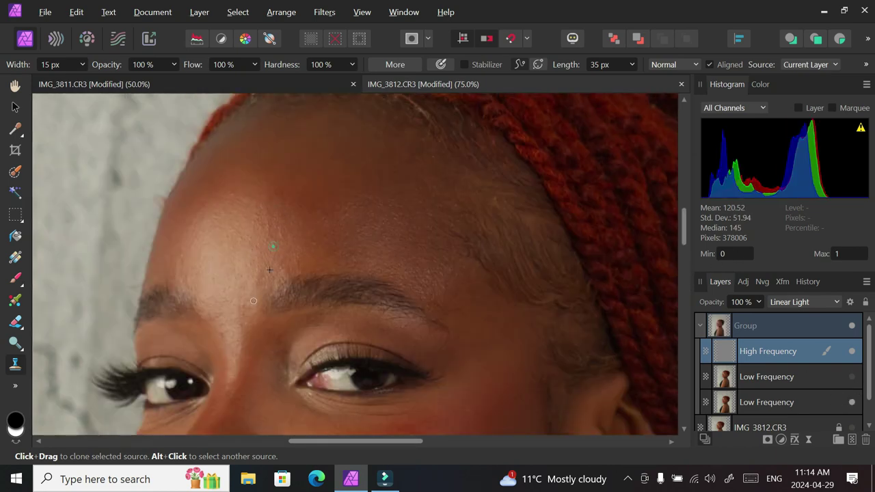
Toggle layer visibility to compare the retouch, ending with every layer shown and High Frequency selected in the expanded group
{"action": "left_click_drag", "start_coordinate": [685, 227], "coordinate": [687, 263]}
{"action": "left_click", "coordinate": [699, 325]}
{"action": "key", "text": "ctrl+minus"}
{"action": "left_click", "coordinate": [851, 350]}
{"action": "left_click", "coordinate": [848, 327]}
{"action": "scroll", "coordinate": [566, 305], "scroll_direction": "down", "scroll_amount": 5}
{"action": "left_click", "coordinate": [701, 326]}
{"action": "left_click", "coordinate": [707, 357]}
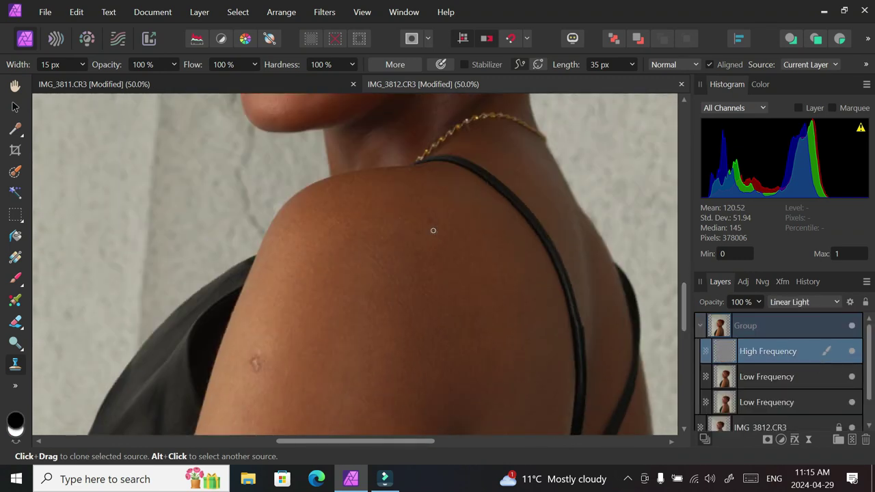
Sample clean skin for cloning over the shoulder marks and enlarge the clone brush to 40 px
{"action": "left_click", "coordinate": [433, 221], "text": "alt"}
{"action": "scroll", "coordinate": [439, 304], "scroll_direction": "up", "scroll_amount": 3}
{"action": "left_click", "coordinate": [451, 271], "text": "alt"}
{"action": "key", "text": "bracketright"}
{"action": "key", "text": "bracketright"}
{"action": "key", "text": "bracketright"}
{"action": "key", "text": "bracketright"}
{"action": "key", "text": "bracketright"}
{"action": "key", "text": "bracketright"}
{"action": "key", "text": "bracketright"}
{"action": "key", "text": "bracketright"}
{"action": "key", "text": "bracketright"}
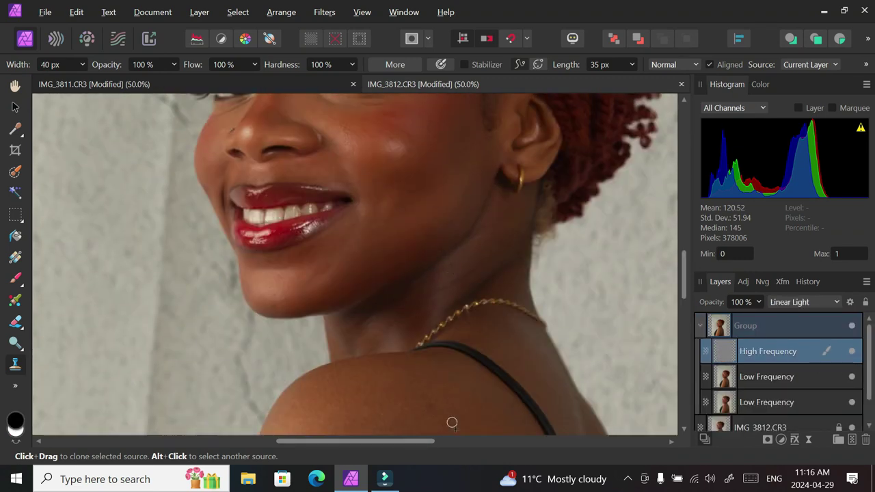
Set the clone brush width to 24 px and clone skin texture over the cheek beside the nose
{"action": "key", "text": "bracketleft"}
{"action": "key", "text": "bracketleft"}
{"action": "key", "text": "bracketleft"}
{"action": "key", "text": "bracketleft"}
{"action": "key", "text": "bracketleft"}
{"action": "key", "text": "bracketleft"}
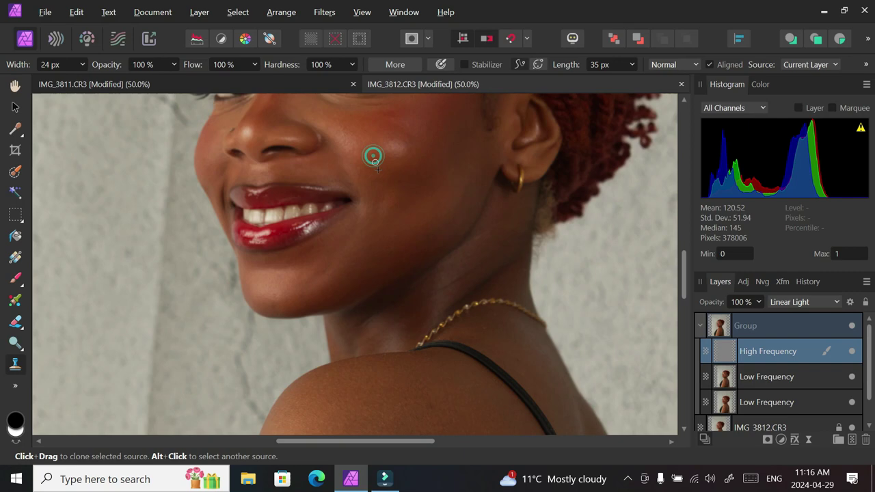
{"action": "scroll", "coordinate": [371, 191], "scroll_direction": "up", "scroll_amount": 3}
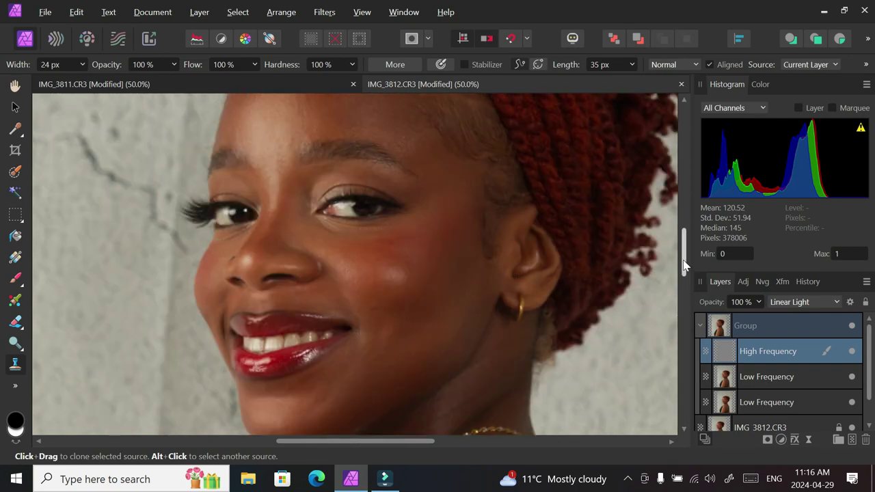
Hide the High Frequency layer and select the upper Low Frequency layer for colour blending
{"action": "mouse_move", "coordinate": [685, 265]}
{"action": "left_mouse_down"}
{"action": "mouse_move", "coordinate": [687, 251]}
{"action": "mouse_move", "coordinate": [686, 274]}
{"action": "left_mouse_up"}
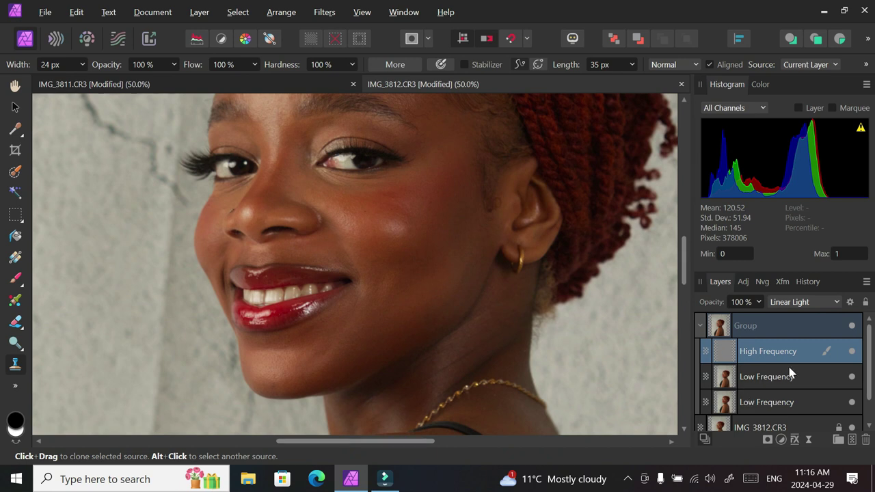
{"action": "left_click", "coordinate": [854, 351]}
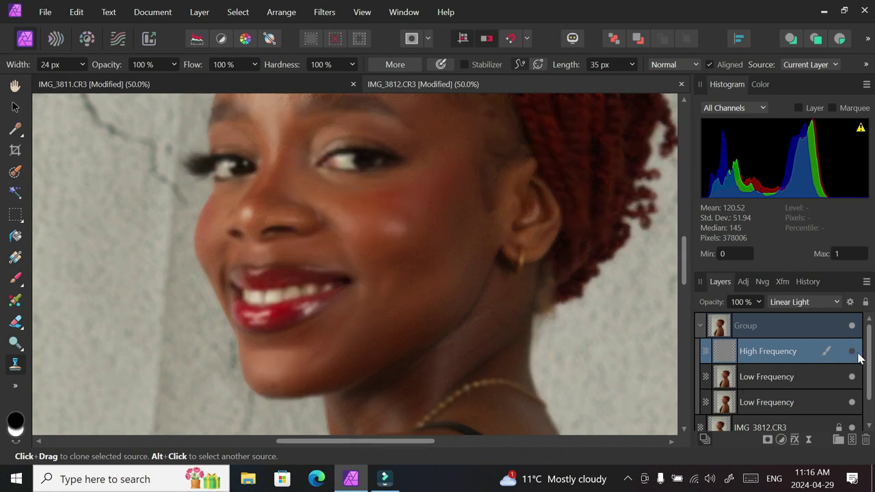
{"action": "left_click", "coordinate": [843, 386]}
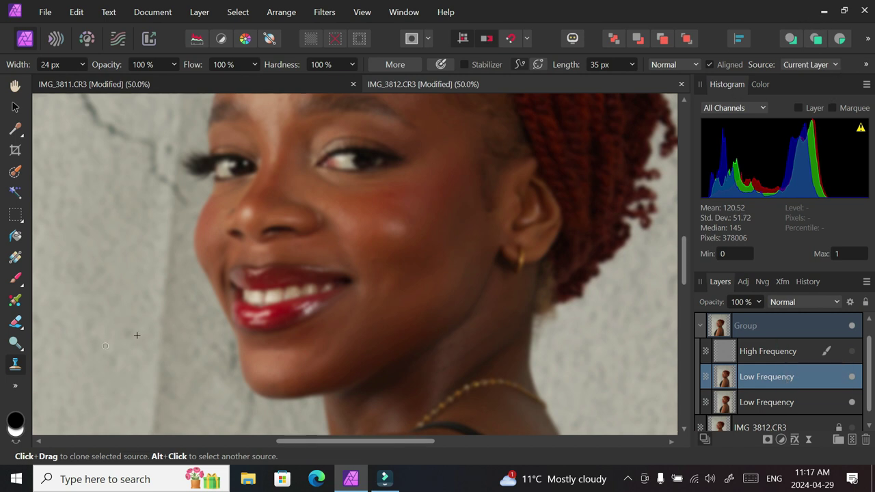
Activate the Paint Mixer Brush and set its flow to 25% and strength to 6%
{"action": "left_click", "coordinate": [15, 305]}
{"action": "scroll", "coordinate": [533, 191], "scroll_direction": "up", "scroll_amount": 3}
{"action": "key", "text": "ctrl+minus"}
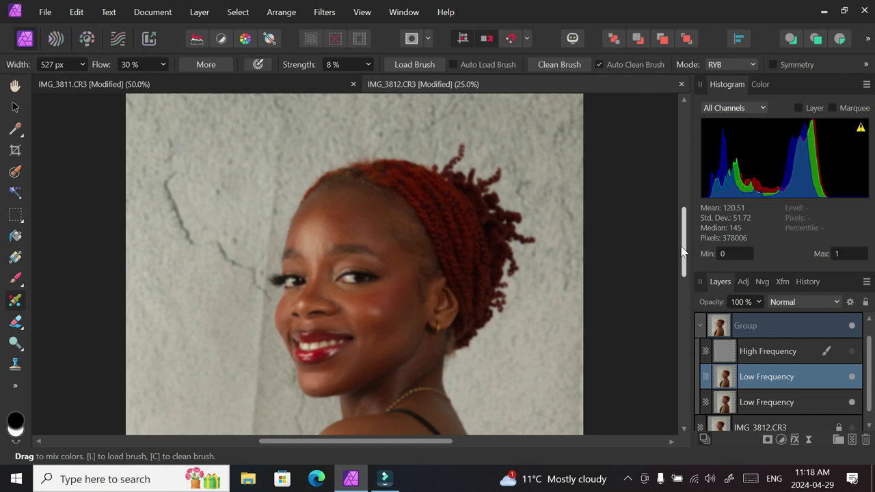
{"action": "left_click", "coordinate": [162, 66]}
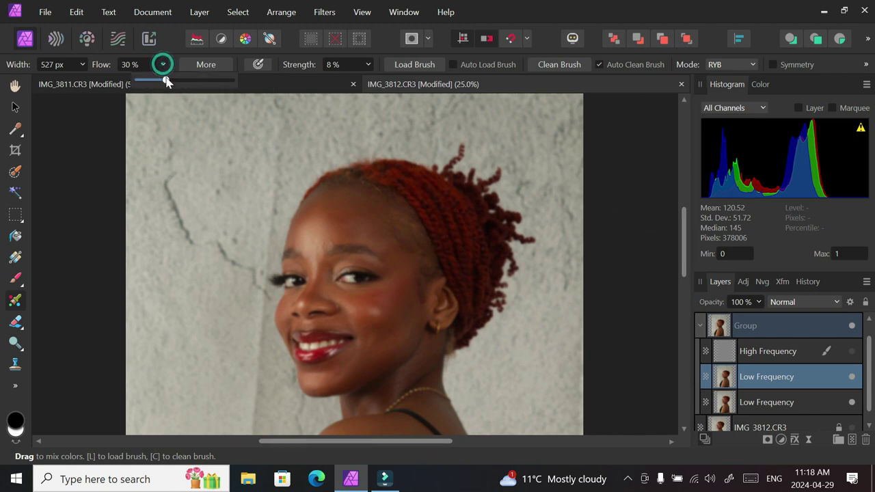
{"action": "left_click_drag", "start_coordinate": [164, 80], "coordinate": [162, 81]}
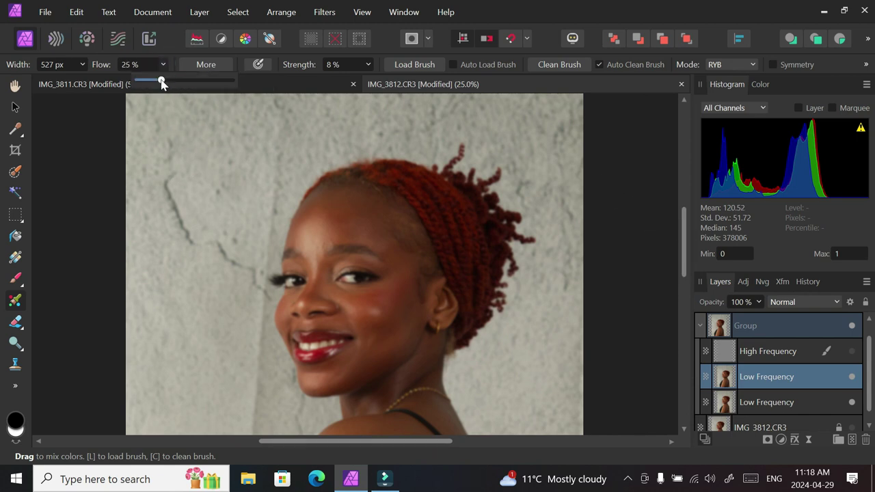
{"action": "left_click", "coordinate": [367, 64]}
{"action": "left_click_drag", "start_coordinate": [370, 80], "coordinate": [369, 82]}
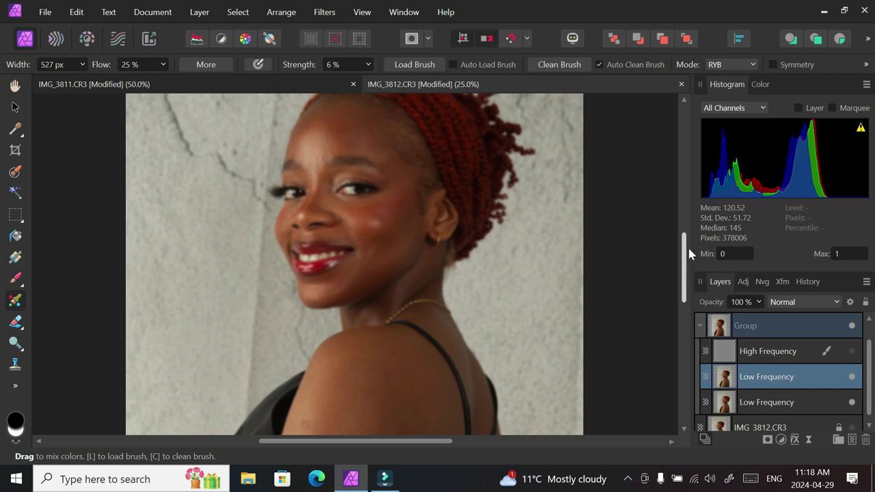
Blend the skin tones along the upper arm from the shoulder to the elbow on the upper Low Frequency layer
{"action": "left_click_drag", "start_coordinate": [687, 259], "coordinate": [688, 309]}
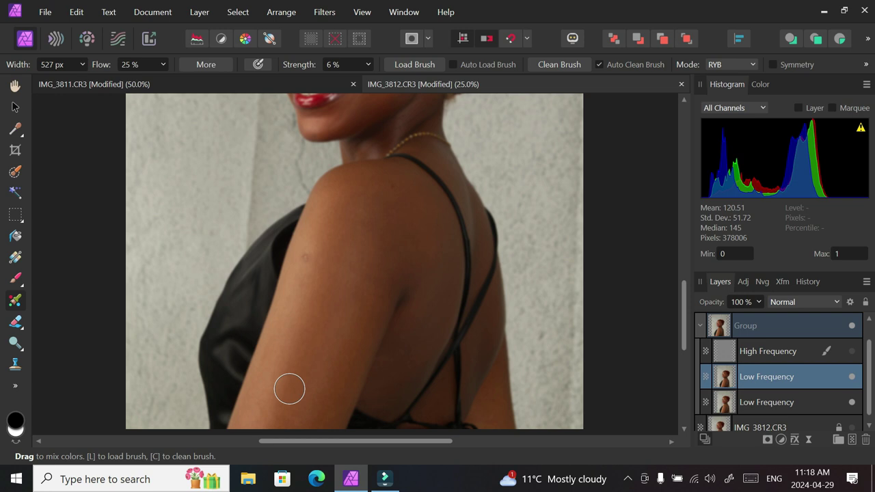
{"action": "mouse_move", "coordinate": [301, 225]}
{"action": "left_mouse_down"}
{"action": "mouse_move", "coordinate": [308, 228]}
{"action": "mouse_move", "coordinate": [289, 313]}
{"action": "mouse_move", "coordinate": [259, 395]}
{"action": "left_mouse_up"}
{"action": "key", "text": "bracketleft"}
{"action": "mouse_move", "coordinate": [286, 311]}
{"action": "left_mouse_down"}
{"action": "mouse_move", "coordinate": [283, 318]}
{"action": "mouse_move", "coordinate": [309, 229]}
{"action": "mouse_move", "coordinate": [338, 183]}
{"action": "left_mouse_up"}
{"action": "left_click_drag", "start_coordinate": [313, 246], "coordinate": [255, 393]}
{"action": "mouse_move", "coordinate": [301, 264]}
{"action": "left_mouse_down"}
{"action": "mouse_move", "coordinate": [324, 204]}
{"action": "mouse_move", "coordinate": [348, 189]}
{"action": "mouse_move", "coordinate": [344, 181]}
{"action": "left_mouse_up"}
{"action": "left_click_drag", "start_coordinate": [309, 265], "coordinate": [307, 254]}
{"action": "left_click_drag", "start_coordinate": [283, 330], "coordinate": [253, 434]}
Enlarge the mixer brush to 749 px and blend the tones across the arm, shoulder and upper back
{"action": "key", "text": "bracketleft"}
{"action": "key", "text": "bracketleft"}
{"action": "key", "text": "bracketleft"}
{"action": "key", "text": "bracketright"}
{"action": "key", "text": "bracketright"}
{"action": "key", "text": "bracketright"}
{"action": "key", "text": "bracketright"}
{"action": "key", "text": "bracketright"}
{"action": "key", "text": "bracketright"}
{"action": "key", "text": "bracketright"}
{"action": "key", "text": "bracketright"}
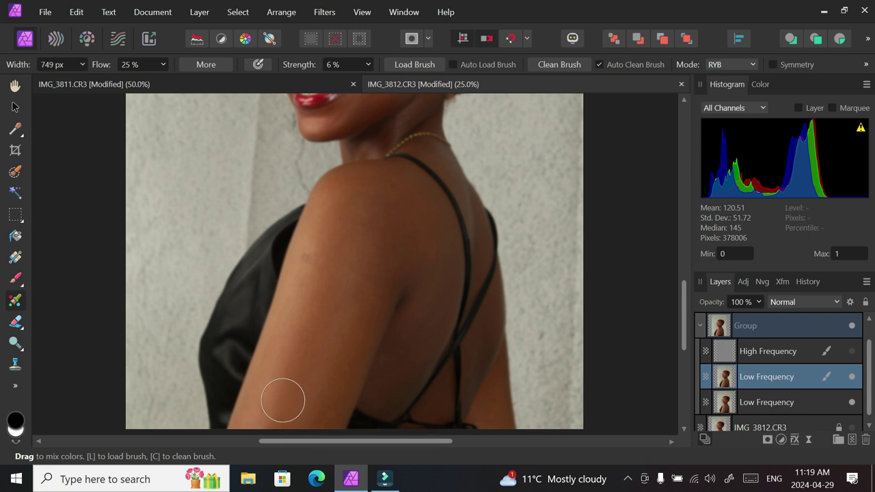
{"action": "mouse_move", "coordinate": [313, 317]}
{"action": "left_mouse_down"}
{"action": "mouse_move", "coordinate": [295, 374]}
{"action": "mouse_move", "coordinate": [331, 282]}
{"action": "mouse_move", "coordinate": [325, 291]}
{"action": "mouse_move", "coordinate": [339, 217]}
{"action": "mouse_move", "coordinate": [357, 189]}
{"action": "left_mouse_up"}
{"action": "mouse_move", "coordinate": [355, 202]}
{"action": "left_mouse_down"}
{"action": "mouse_move", "coordinate": [336, 259]}
{"action": "mouse_move", "coordinate": [354, 198]}
{"action": "left_mouse_up"}
{"action": "left_click_drag", "start_coordinate": [375, 316], "coordinate": [390, 261]}
{"action": "mouse_move", "coordinate": [410, 197]}
{"action": "left_mouse_down"}
{"action": "mouse_move", "coordinate": [407, 223]}
{"action": "mouse_move", "coordinate": [392, 229]}
{"action": "mouse_move", "coordinate": [393, 252]}
{"action": "mouse_move", "coordinate": [418, 203]}
{"action": "mouse_move", "coordinate": [430, 216]}
{"action": "mouse_move", "coordinate": [415, 246]}
{"action": "mouse_move", "coordinate": [404, 236]}
{"action": "mouse_move", "coordinate": [404, 202]}
{"action": "mouse_move", "coordinate": [414, 243]}
{"action": "left_mouse_up"}
Clean the mixer brush and even out the darker skin of the shoulder and back beside the strap
{"action": "left_click", "coordinate": [559, 64]}
{"action": "left_click", "coordinate": [387, 184]}
{"action": "scroll", "coordinate": [855, 383], "scroll_direction": "down", "scroll_amount": 1}
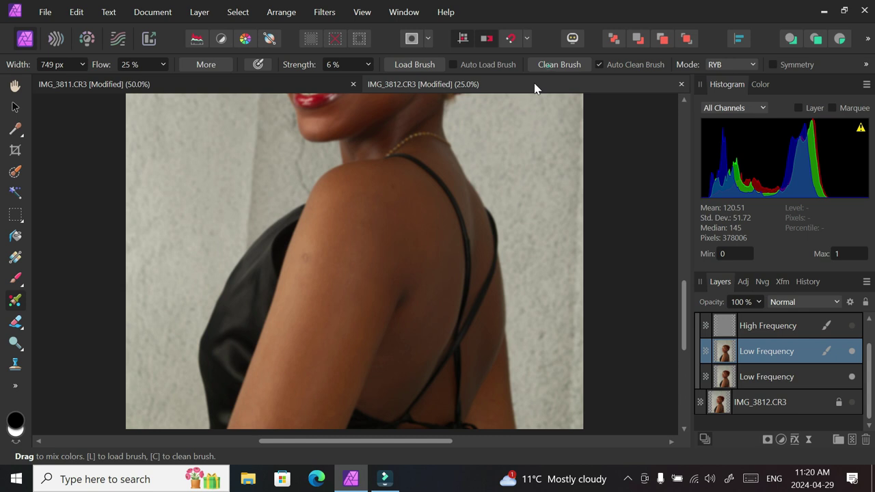
{"action": "left_click", "coordinate": [425, 250]}
Set the mixer brush to 7% strength and 531 px width for blending the face
{"action": "left_click_drag", "start_coordinate": [685, 333], "coordinate": [686, 247]}
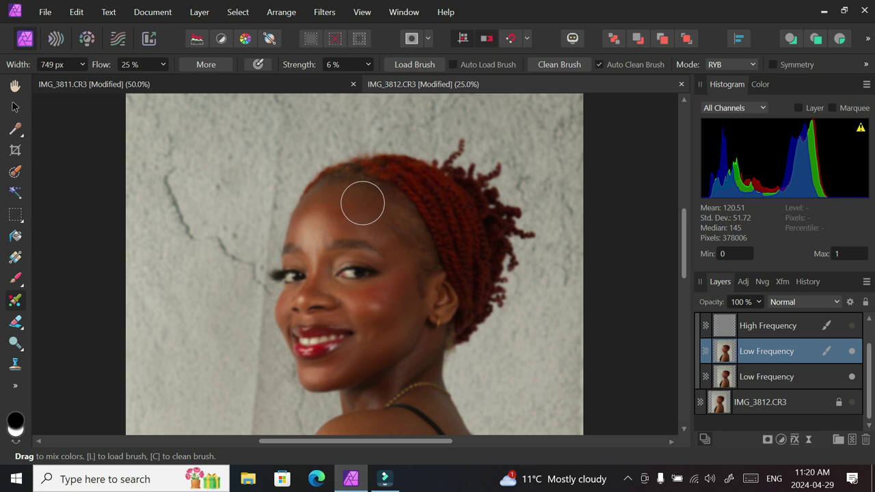
{"action": "key", "text": "ctrl+plus"}
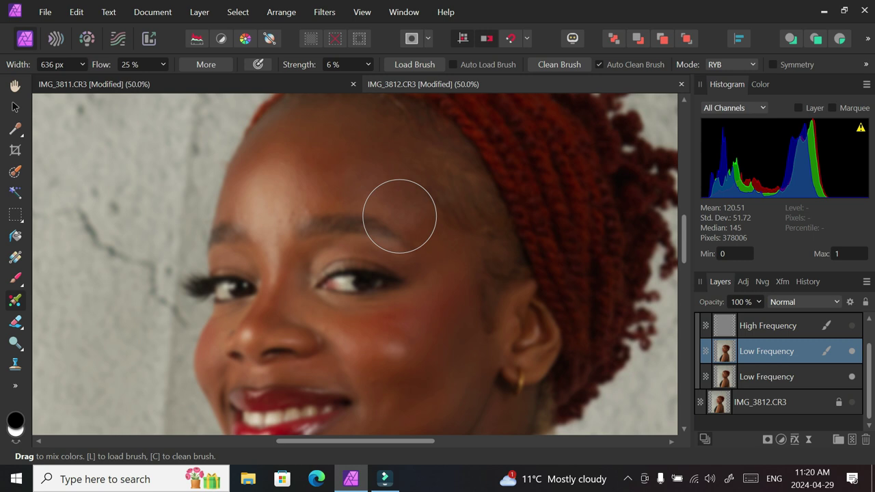
{"action": "key", "text": "bracketleft"}
{"action": "key", "text": "bracketleft"}
{"action": "key", "text": "bracketleft"}
{"action": "key", "text": "bracketleft"}
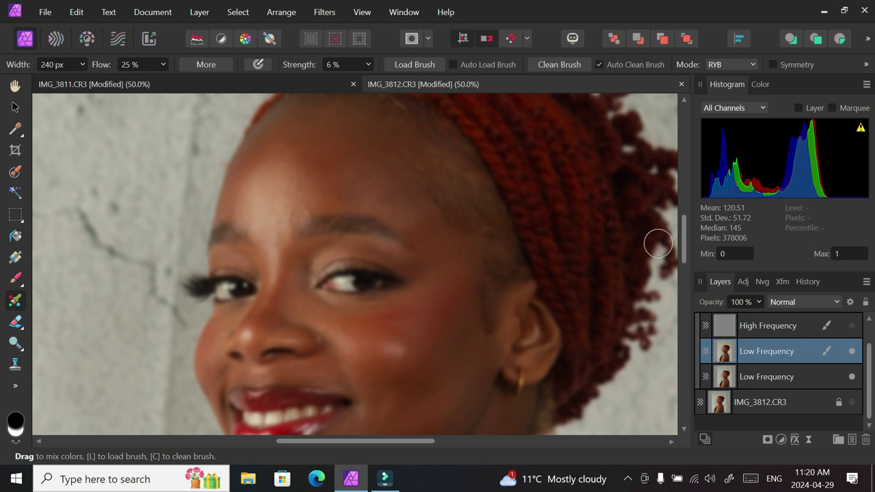
{"action": "left_click_drag", "start_coordinate": [684, 251], "coordinate": [683, 284]}
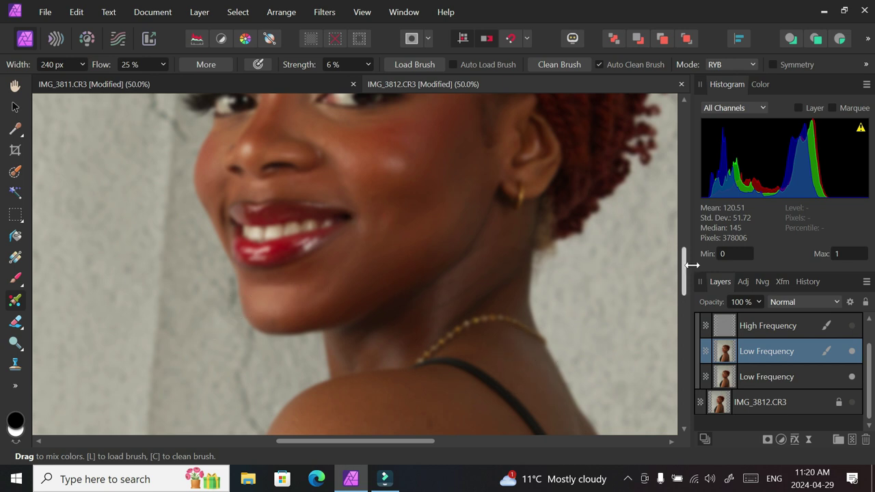
{"action": "left_click_drag", "start_coordinate": [681, 280], "coordinate": [690, 237]}
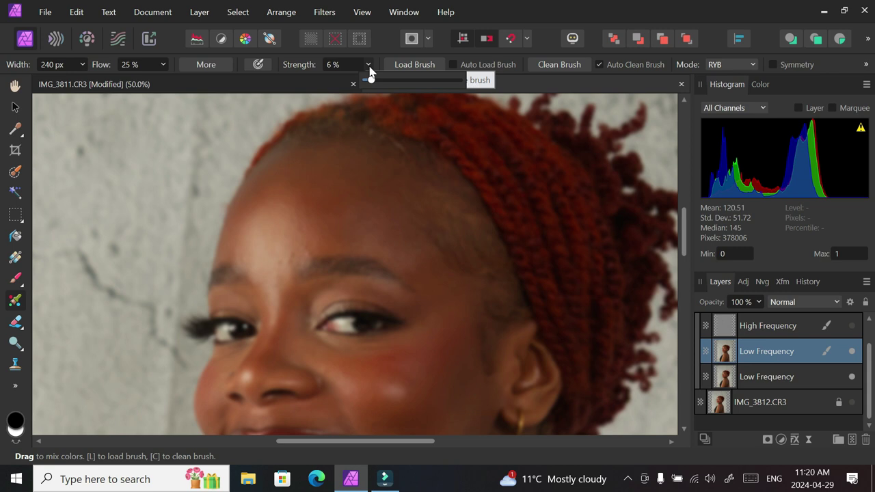
{"action": "left_click", "coordinate": [369, 64]}
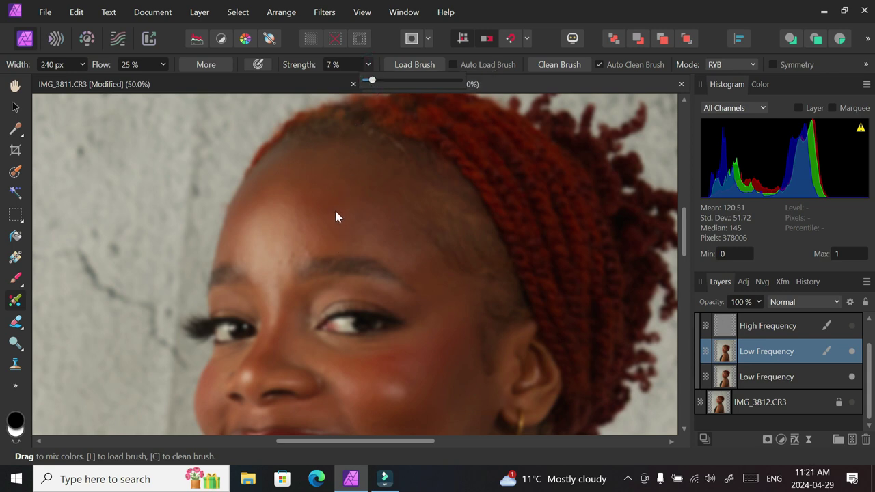
{"action": "key", "text": "bracketleft"}
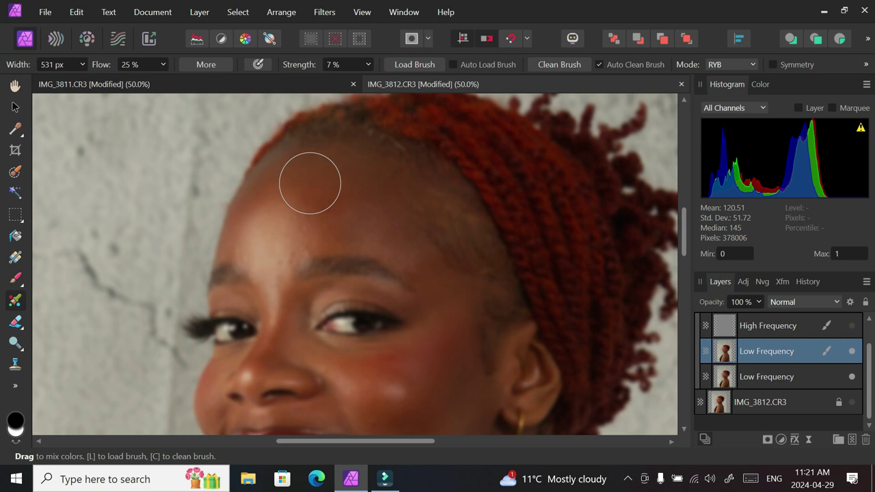
Blend the forehead tones from hairline to eyebrows, cleaning the brush before smoothing the highlight above the nose
{"action": "mouse_move", "coordinate": [301, 172]}
{"action": "left_mouse_down"}
{"action": "mouse_move", "coordinate": [338, 177]}
{"action": "mouse_move", "coordinate": [328, 176]}
{"action": "mouse_move", "coordinate": [353, 216]}
{"action": "mouse_move", "coordinate": [346, 199]}
{"action": "mouse_move", "coordinate": [362, 214]}
{"action": "mouse_move", "coordinate": [369, 203]}
{"action": "mouse_move", "coordinate": [385, 223]}
{"action": "mouse_move", "coordinate": [367, 194]}
{"action": "mouse_move", "coordinate": [382, 211]}
{"action": "mouse_move", "coordinate": [372, 197]}
{"action": "mouse_move", "coordinate": [373, 208]}
{"action": "mouse_move", "coordinate": [353, 224]}
{"action": "mouse_move", "coordinate": [336, 216]}
{"action": "mouse_move", "coordinate": [332, 192]}
{"action": "left_mouse_up"}
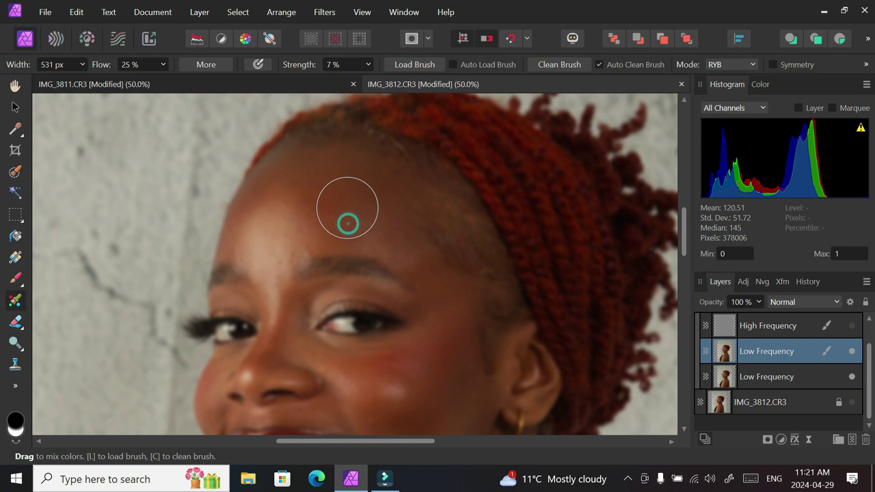
{"action": "mouse_move", "coordinate": [325, 168]}
{"action": "left_mouse_down"}
{"action": "mouse_move", "coordinate": [293, 171]}
{"action": "mouse_move", "coordinate": [334, 168]}
{"action": "left_mouse_up"}
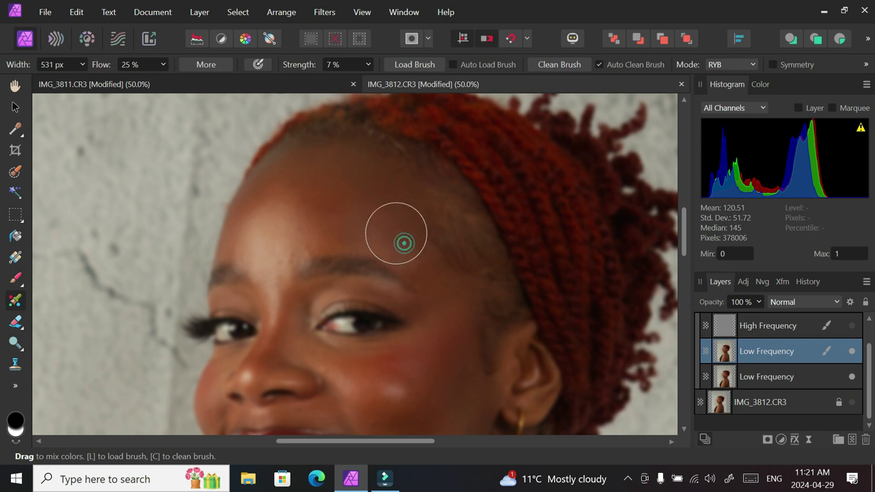
{"action": "mouse_move", "coordinate": [396, 233]}
{"action": "left_mouse_down"}
{"action": "mouse_move", "coordinate": [342, 229]}
{"action": "mouse_move", "coordinate": [353, 222]}
{"action": "mouse_move", "coordinate": [346, 194]}
{"action": "mouse_move", "coordinate": [371, 172]}
{"action": "left_mouse_up"}
{"action": "mouse_move", "coordinate": [384, 204]}
{"action": "left_mouse_down"}
{"action": "mouse_move", "coordinate": [360, 183]}
{"action": "mouse_move", "coordinate": [356, 192]}
{"action": "left_mouse_up"}
{"action": "left_click_drag", "start_coordinate": [359, 223], "coordinate": [375, 194]}
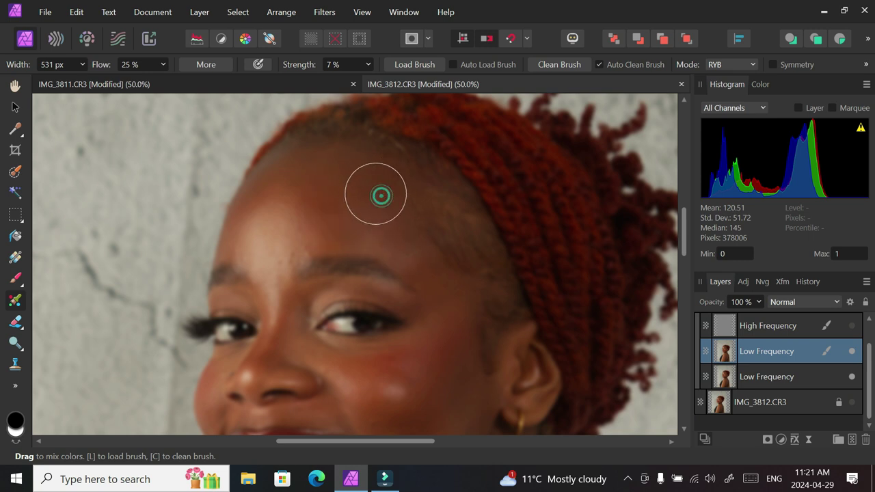
{"action": "left_click", "coordinate": [557, 65]}
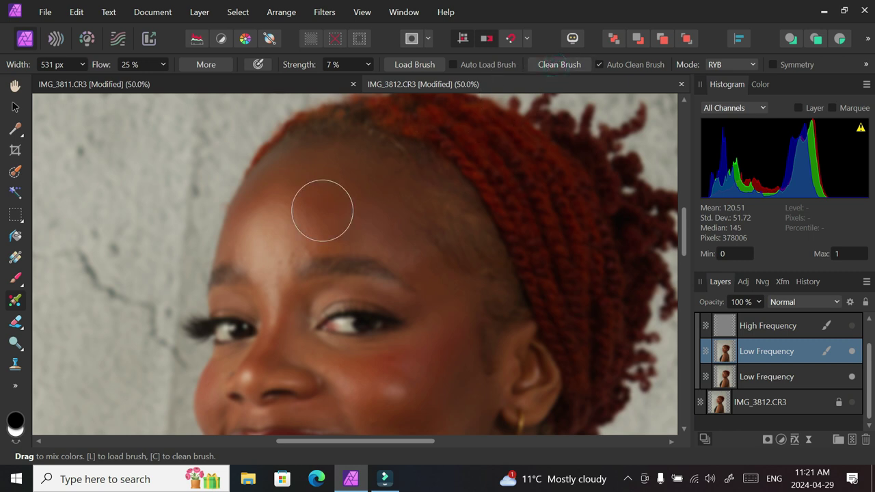
{"action": "mouse_move", "coordinate": [272, 244]}
{"action": "left_mouse_down"}
{"action": "mouse_move", "coordinate": [275, 233]}
{"action": "mouse_move", "coordinate": [271, 254]}
{"action": "mouse_move", "coordinate": [275, 231]}
{"action": "mouse_move", "coordinate": [279, 254]}
{"action": "mouse_move", "coordinate": [289, 230]}
{"action": "mouse_move", "coordinate": [266, 236]}
{"action": "mouse_move", "coordinate": [269, 230]}
{"action": "mouse_move", "coordinate": [283, 254]}
{"action": "mouse_move", "coordinate": [285, 244]}
{"action": "mouse_move", "coordinate": [280, 259]}
{"action": "mouse_move", "coordinate": [270, 230]}
{"action": "mouse_move", "coordinate": [277, 223]}
{"action": "left_mouse_up"}
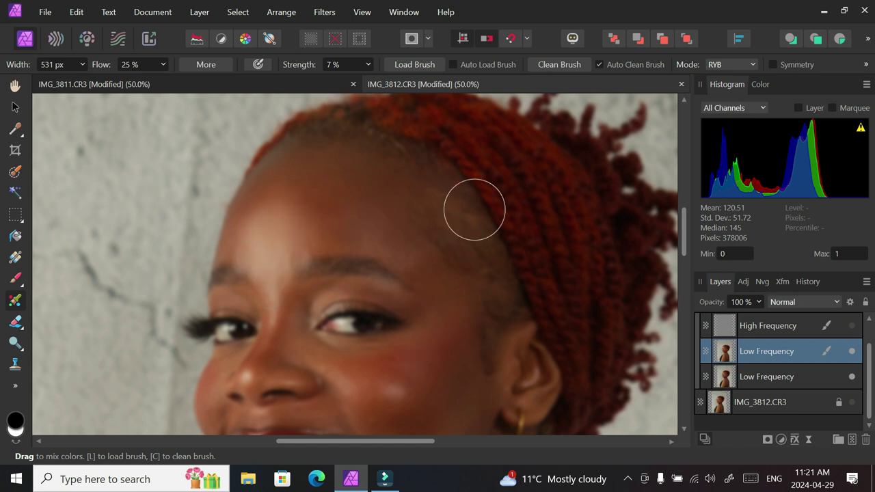
Reduce the mixer brush to 297 px for blending the cheek, and to 247 px for the mouth and chin area
{"action": "scroll", "coordinate": [474, 209], "scroll_direction": "down", "scroll_amount": 1}
{"action": "key", "text": "bracketleft"}
{"action": "key", "text": "bracketleft"}
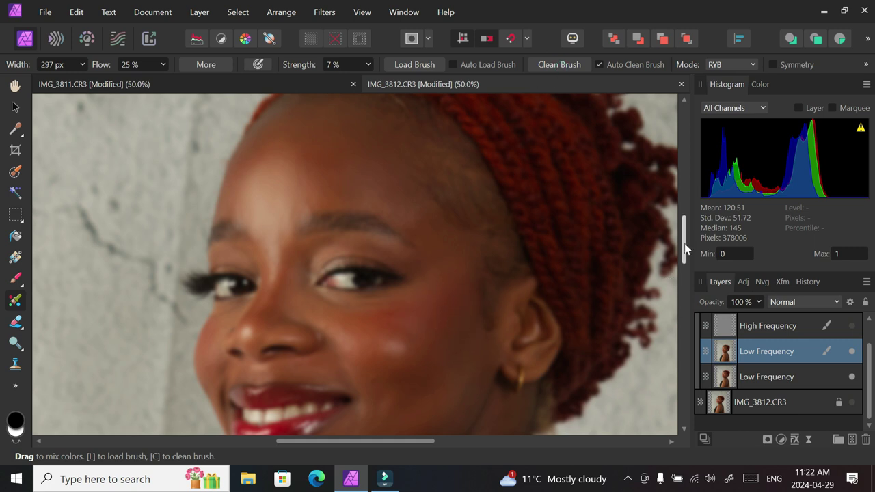
{"action": "scroll", "coordinate": [462, 331], "scroll_direction": "down", "scroll_amount": 2}
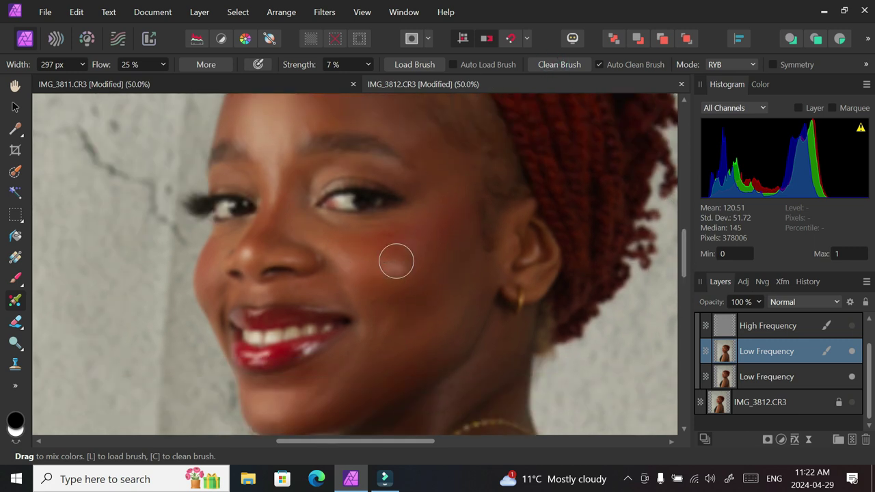
{"action": "scroll", "coordinate": [307, 346], "scroll_direction": "down", "scroll_amount": 2}
{"action": "key", "text": "bracketleft"}
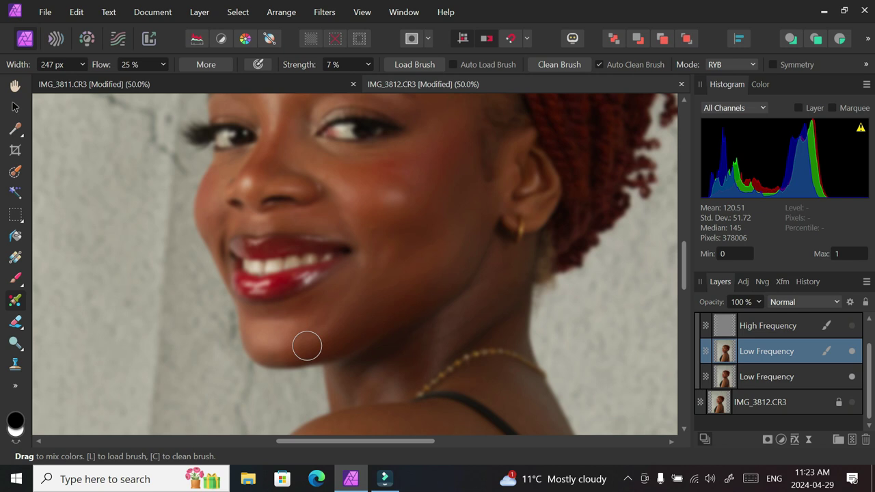
Toggle the visibility of the upper Low Frequency layer to compare the blended face and forehead with the unblended version
{"action": "left_click", "coordinate": [853, 352]}
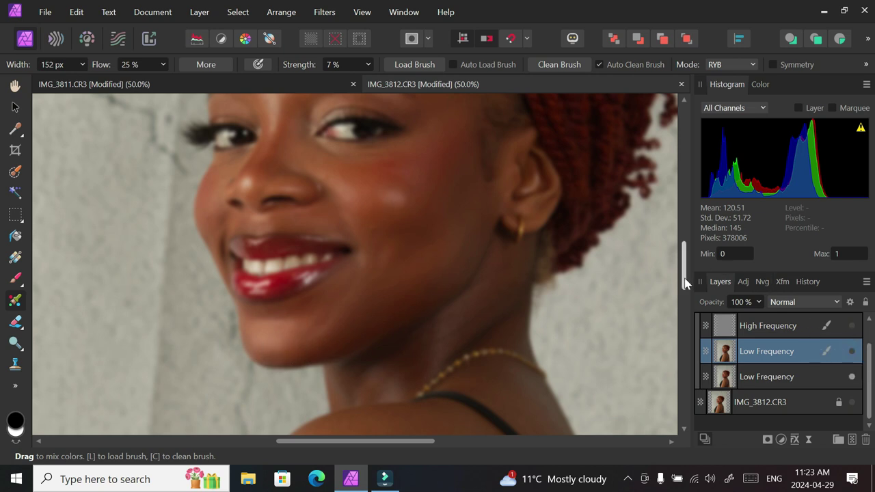
{"action": "left_click_drag", "start_coordinate": [686, 283], "coordinate": [714, 252]}
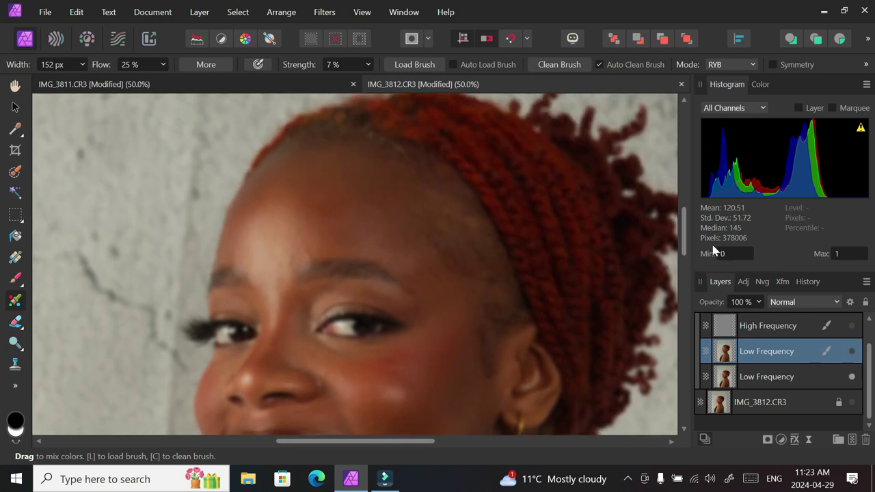
{"action": "left_click", "coordinate": [853, 351]}
{"action": "left_click", "coordinate": [854, 352]}
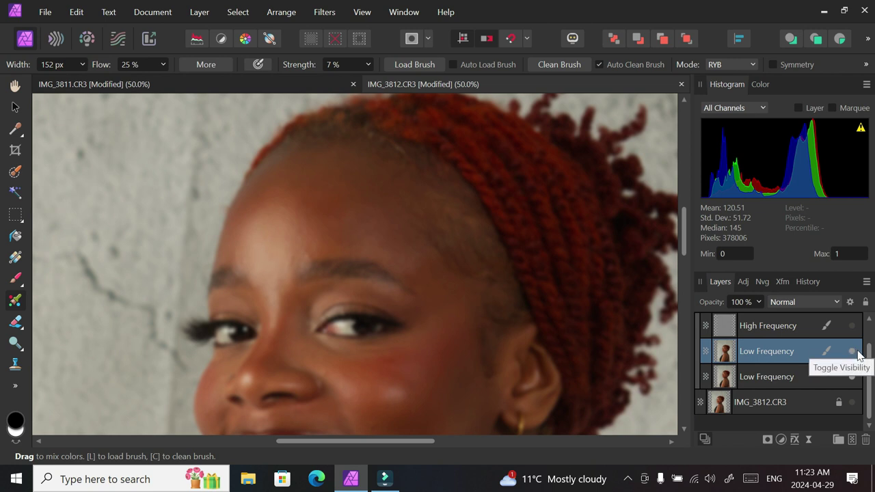
{"action": "left_click", "coordinate": [858, 353]}
{"action": "left_click", "coordinate": [855, 352]}
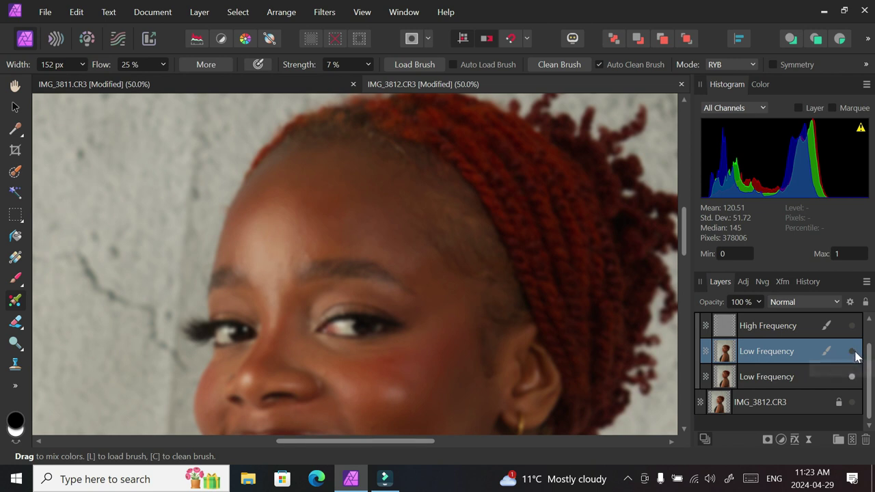
{"action": "left_click", "coordinate": [855, 353]}
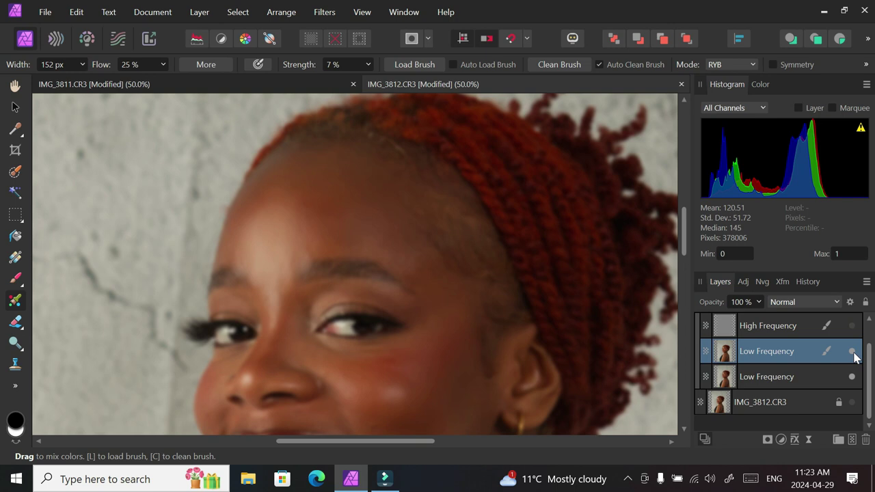
{"action": "left_click", "coordinate": [853, 352]}
{"action": "left_click", "coordinate": [853, 351]}
Touch up the shoulder tones with a 306 px mixer brush and the area beside the nose with a 98 px brush
{"action": "key", "text": "["}
{"action": "left_click_drag", "start_coordinate": [684, 231], "coordinate": [684, 329]}
{"action": "key", "text": "]"}
{"action": "key", "text": "]"}
{"action": "key", "text": "]"}
{"action": "key", "text": "["}
{"action": "scroll", "coordinate": [603, 268], "scroll_direction": "down", "scroll_amount": 3}
{"action": "key", "text": "bracketright"}
{"action": "key", "text": "bracketright"}
{"action": "scroll", "coordinate": [624, 393], "scroll_direction": "up", "scroll_amount": 3}
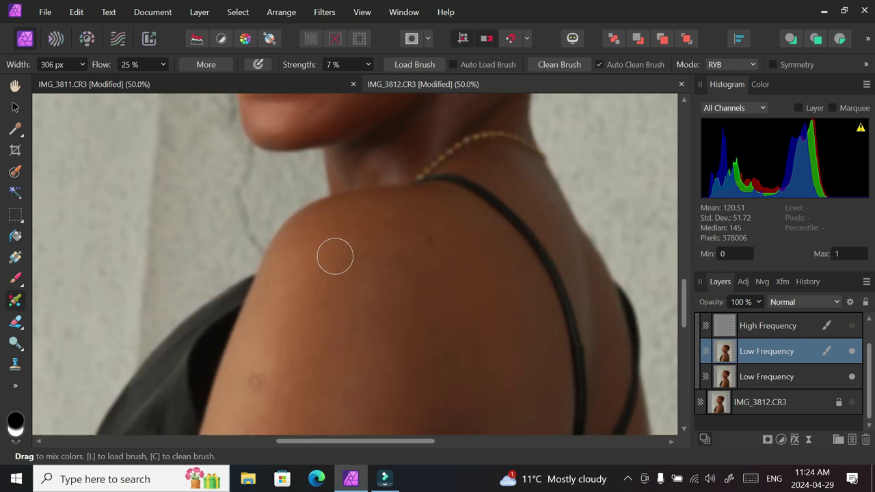
{"action": "scroll", "coordinate": [335, 256], "scroll_direction": "up", "scroll_amount": 5}
{"action": "key", "text": "bracketleft"}
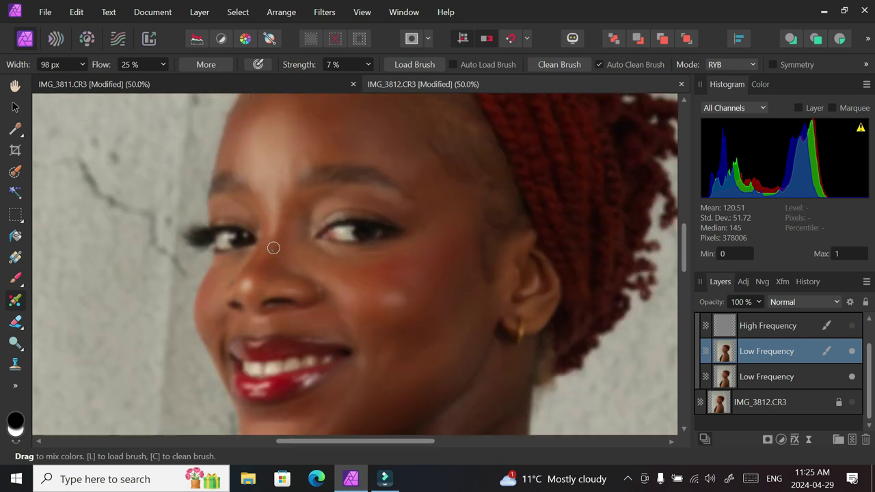
Turn the High Frequency layer's visibility back on to restore the skin texture over the blended tones
{"action": "key", "text": "ctrl+0"}
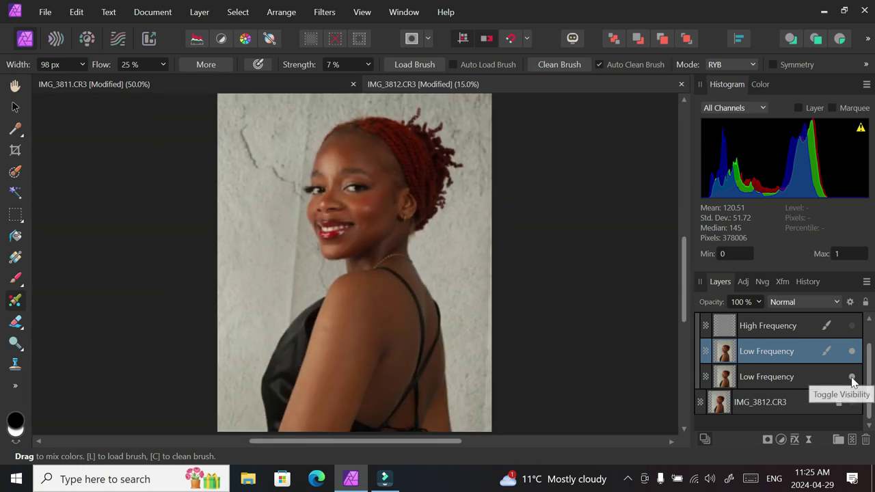
{"action": "left_click", "coordinate": [852, 326]}
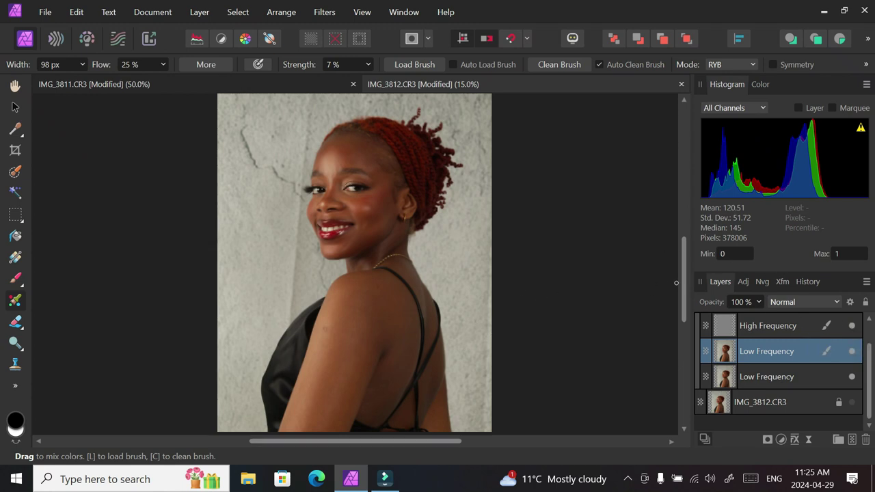
{"action": "key", "text": "ctrl+plus"}
{"action": "scroll", "coordinate": [684, 294], "scroll_direction": "up", "scroll_amount": 3}
{"action": "key", "text": "ctrl+plus"}
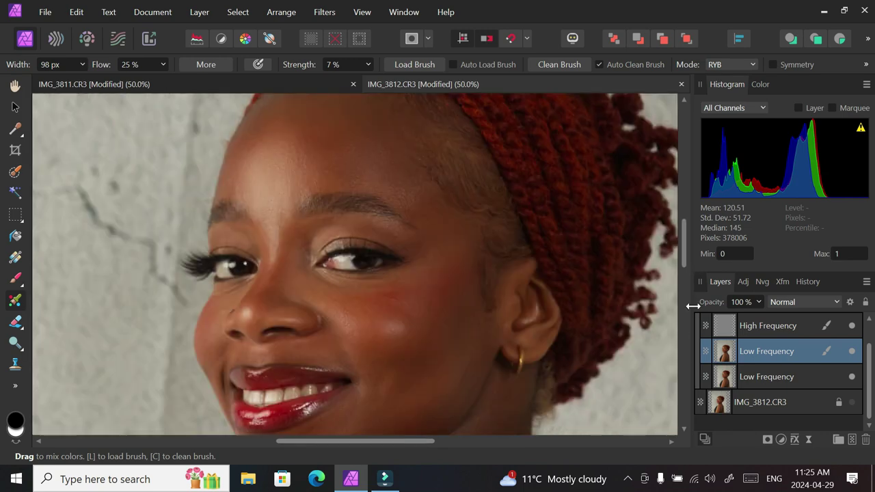
Collapse the Group, show the original IMG_3812.CR3 layer and toggle the Group's visibility to compare the retouched portrait with the original
{"action": "scroll", "coordinate": [869, 360], "scroll_direction": "up", "scroll_amount": 2}
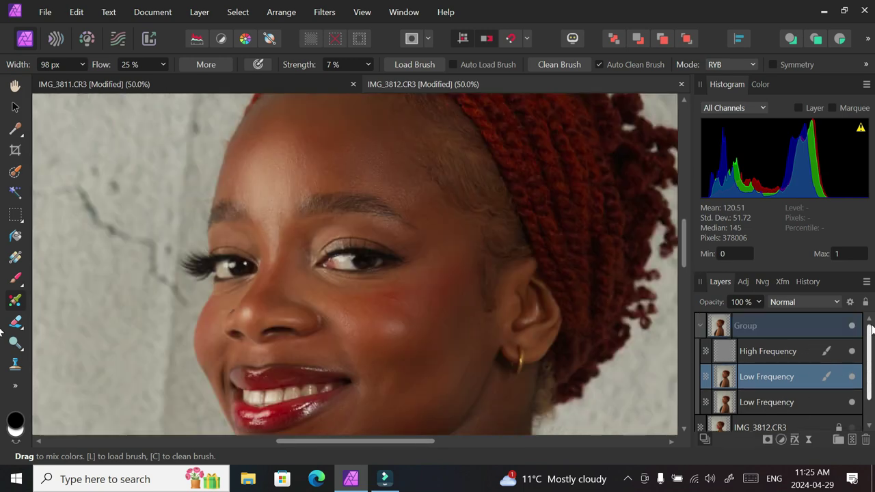
{"action": "left_click", "coordinate": [700, 326]}
{"action": "left_click", "coordinate": [852, 351]}
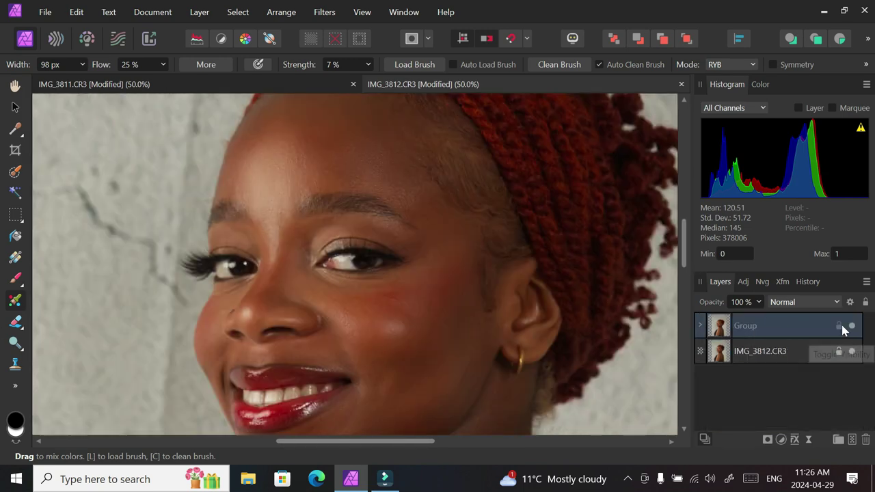
{"action": "left_click", "coordinate": [852, 326]}
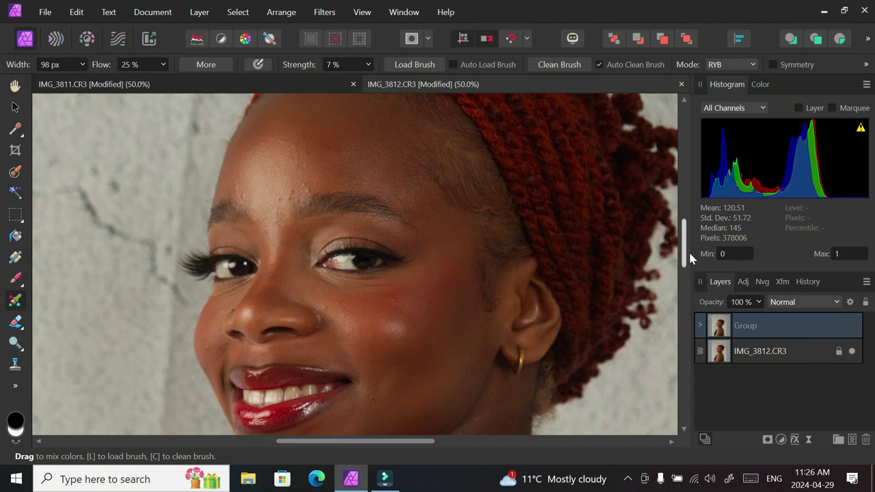
{"action": "left_click_drag", "start_coordinate": [685, 254], "coordinate": [687, 279]}
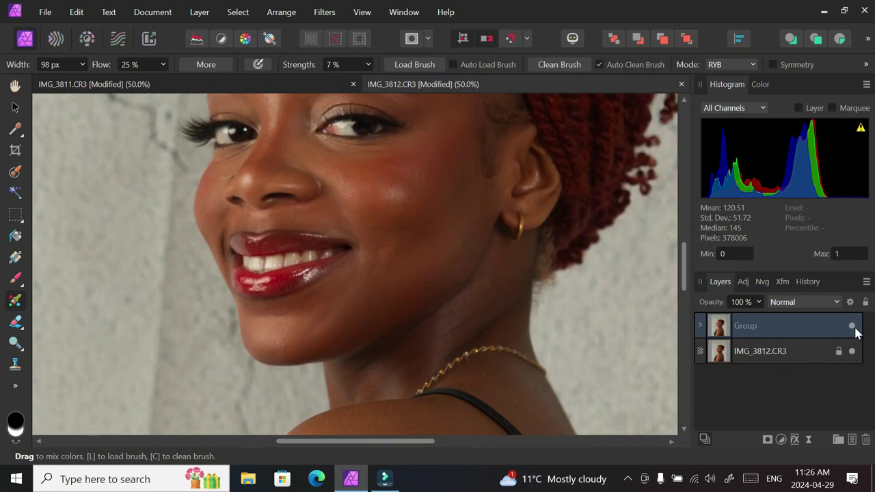
{"action": "left_click_drag", "start_coordinate": [684, 273], "coordinate": [685, 254]}
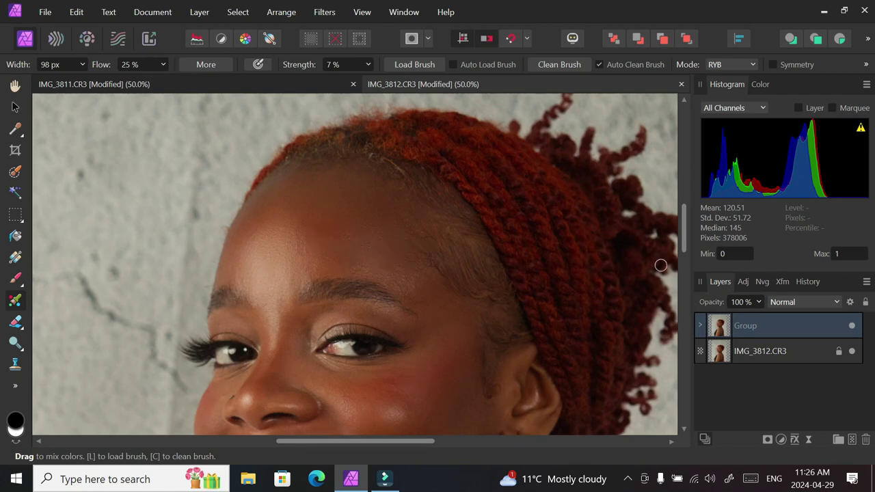
{"action": "mouse_move", "coordinate": [681, 251]}
{"action": "left_mouse_down"}
{"action": "mouse_move", "coordinate": [683, 294]}
{"action": "mouse_move", "coordinate": [690, 253]}
{"action": "left_mouse_up"}
{"action": "scroll", "coordinate": [689, 249], "scroll_direction": "down", "scroll_amount": 3}
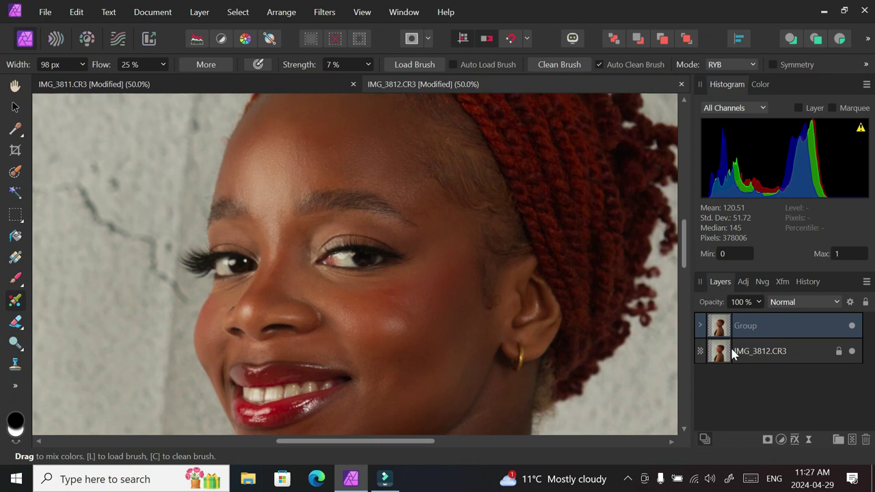
Select the High Frequency layer inside the Group with the 24 px Clone Brush for a texture touch-up near the jaw, and collapse the Group
{"action": "left_click", "coordinate": [699, 325]}
{"action": "left_click", "coordinate": [768, 351]}
{"action": "left_click", "coordinate": [14, 364]}
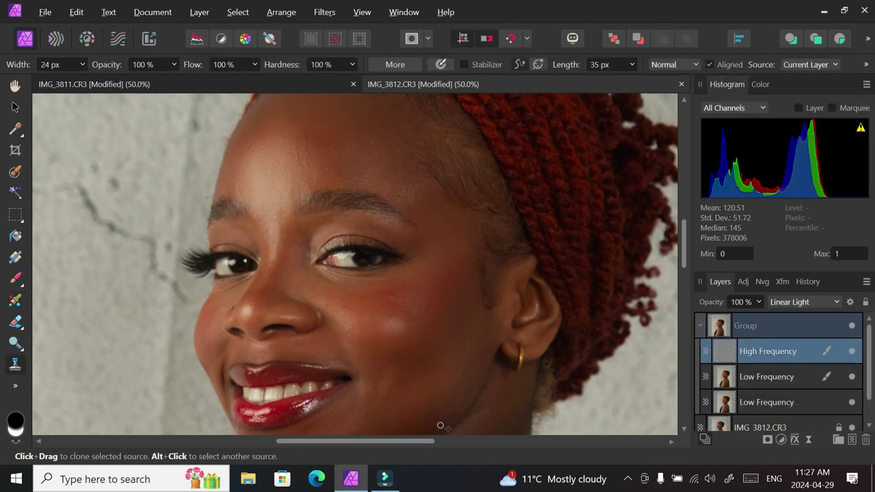
{"action": "left_click", "coordinate": [822, 334]}
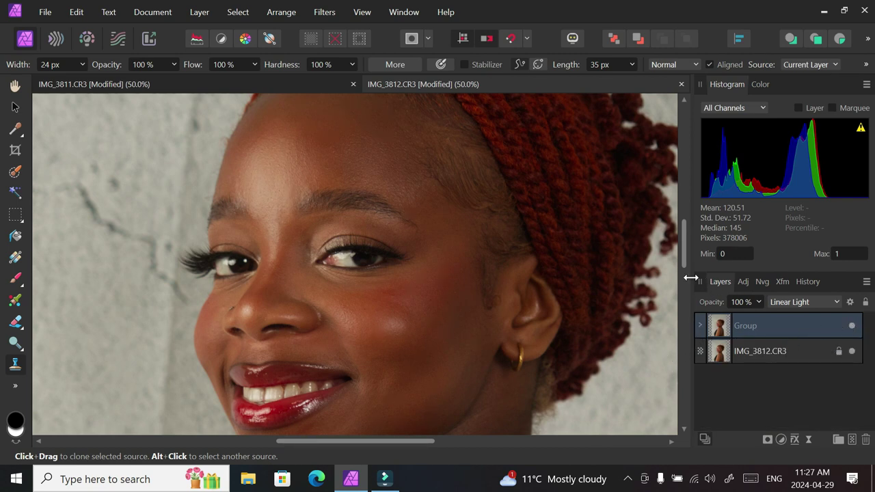
Examine the overall retouch on the face, shoulder and back with the portrait shown at 15% zoom
{"action": "mouse_move", "coordinate": [683, 262]}
{"action": "left_mouse_down"}
{"action": "mouse_move", "coordinate": [684, 231]}
{"action": "mouse_move", "coordinate": [685, 265]}
{"action": "left_mouse_up"}
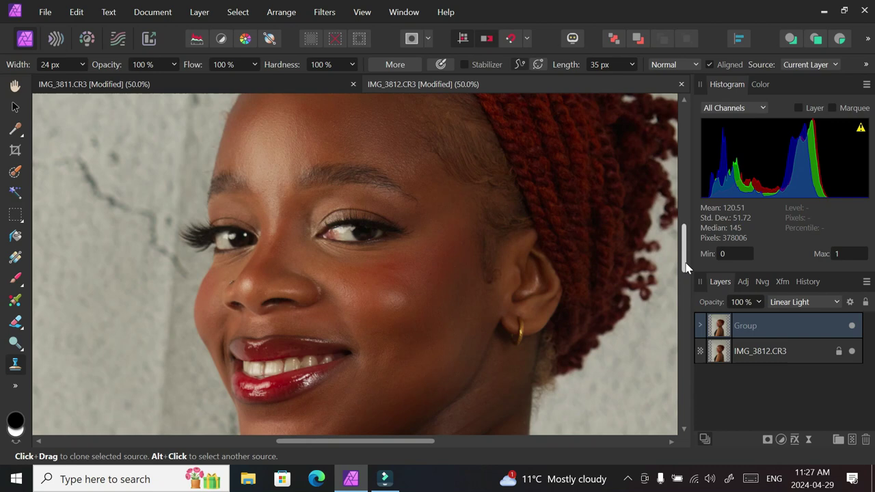
{"action": "key", "text": "ctrl+minus"}
{"action": "key", "text": "ctrl+minus"}
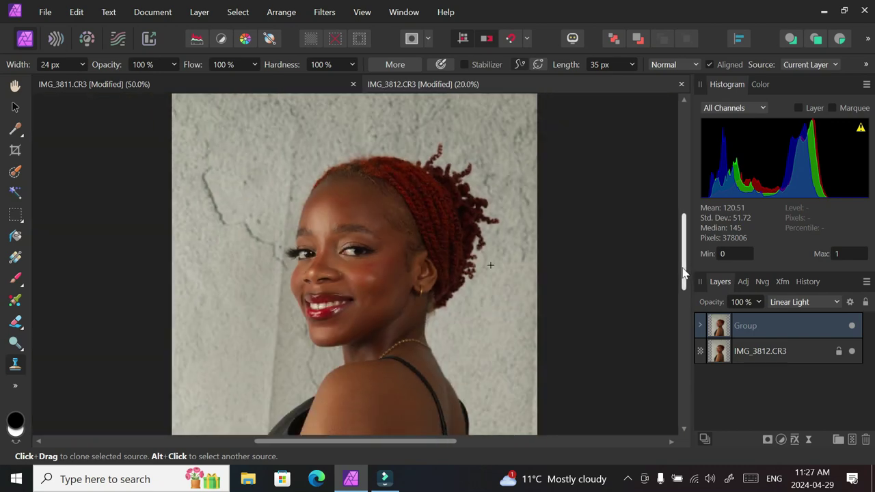
{"action": "scroll", "coordinate": [684, 274], "scroll_direction": "down", "scroll_amount": 2}
{"action": "key", "text": "ctrl+minus"}
{"action": "scroll", "coordinate": [683, 287], "scroll_direction": "down", "scroll_amount": 1}
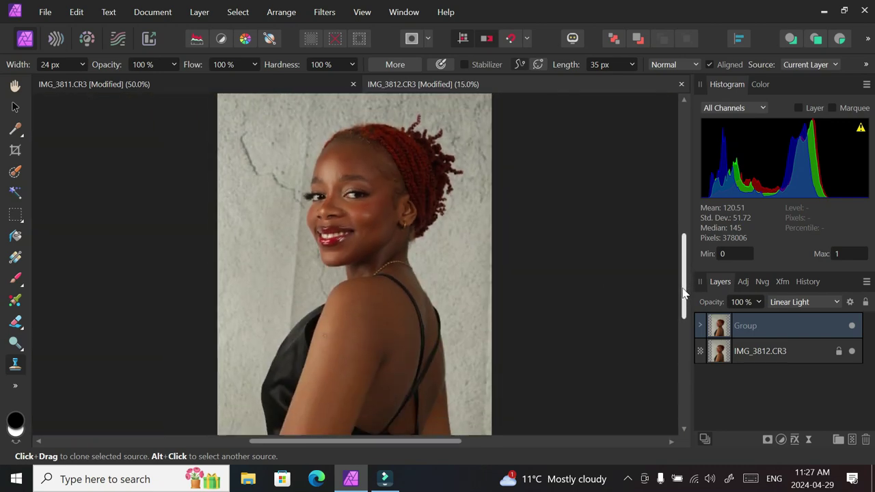